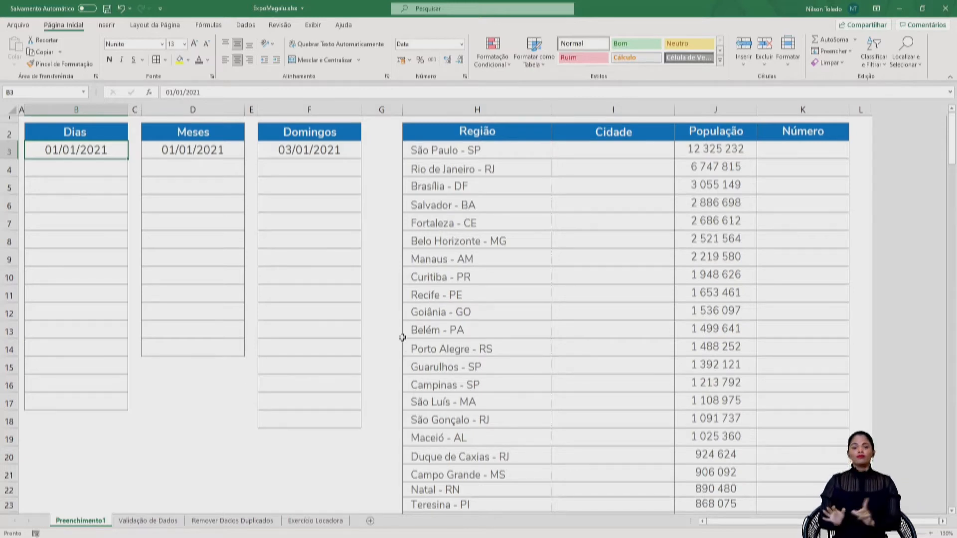
Fill the Dias column from B3 down to B17 with consecutive daily dates starting at 01/01/2021.
click(381, 331)
scroll(364, 373, up, 2)
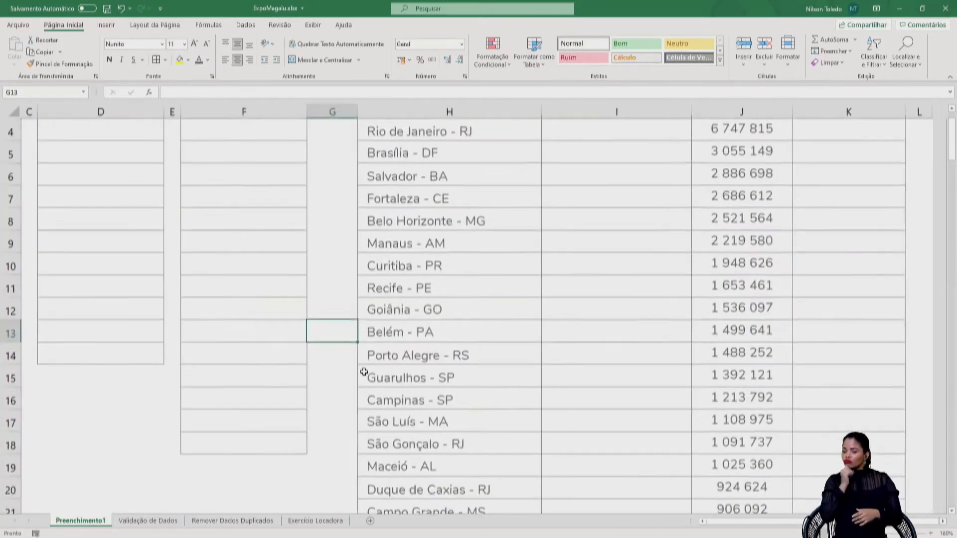
scroll(364, 372, up, 2)
scroll(728, 521, left, 2)
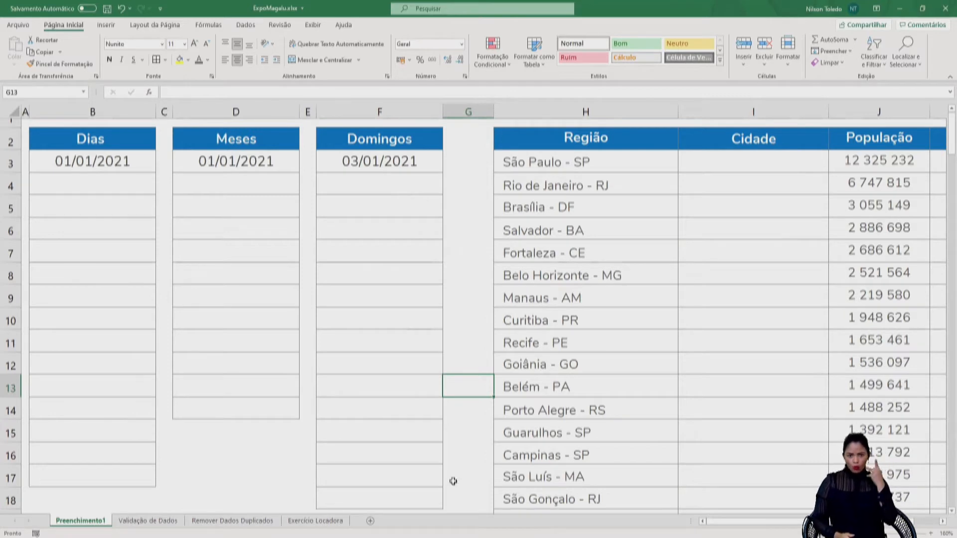
click(121, 165)
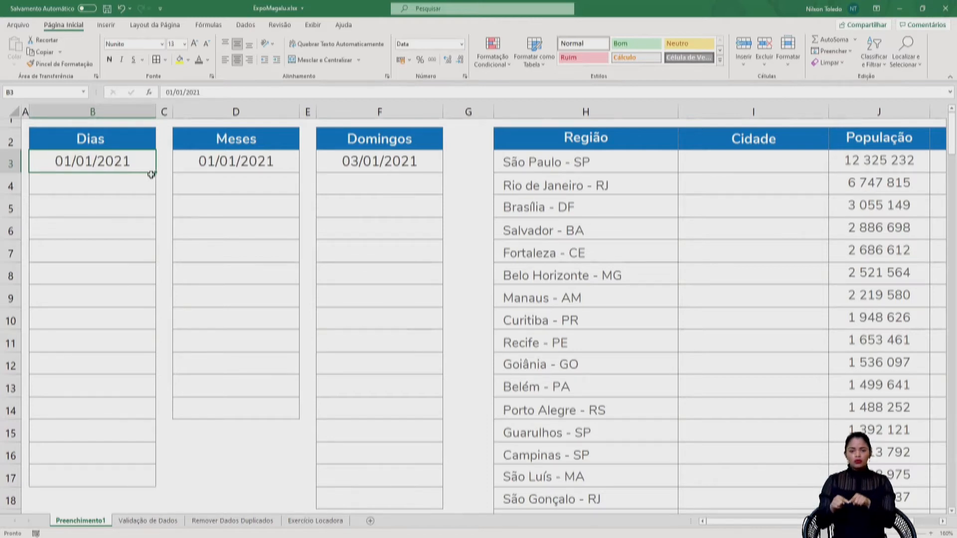
drag(156, 171, 158, 487)
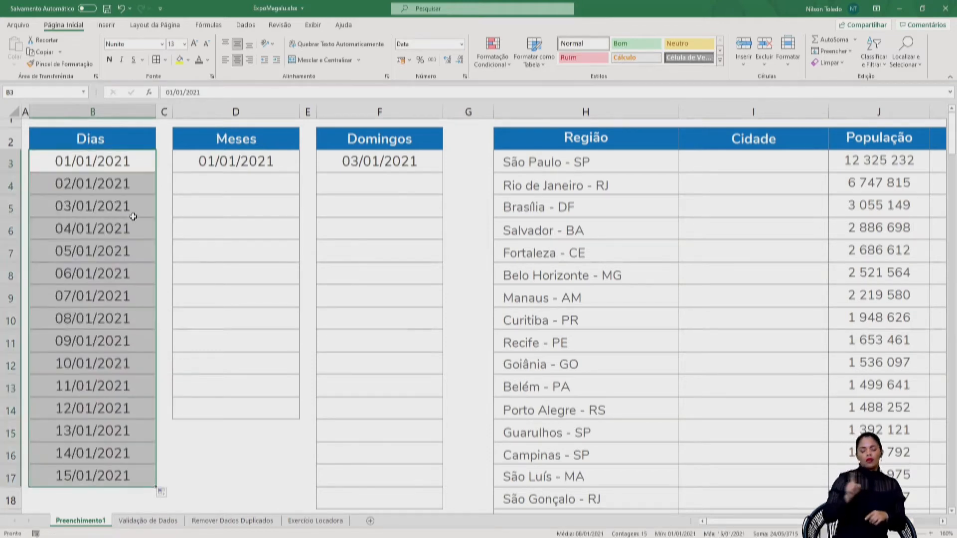
click(127, 164)
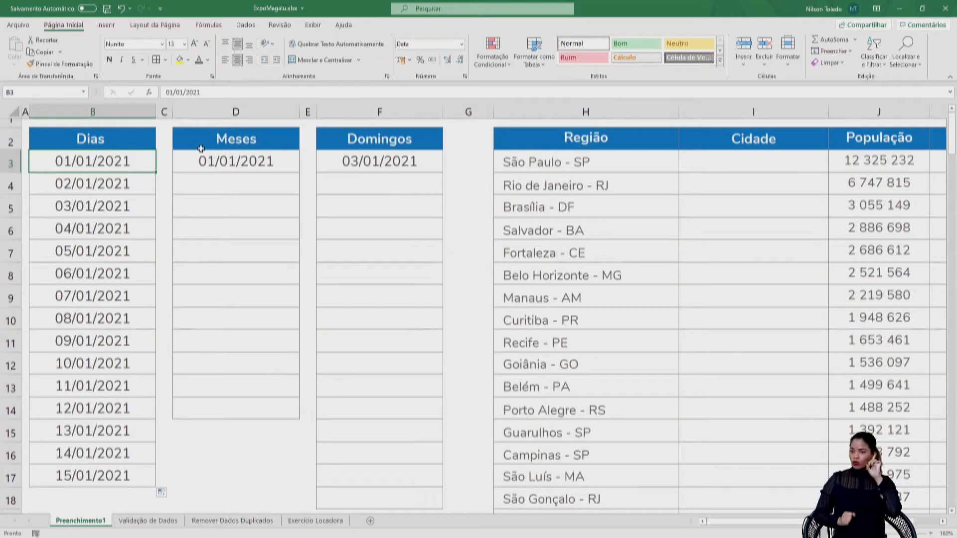
Try filling the Meses column from D3 down to D14 with the default date series, and clear D4:D14.
click(232, 162)
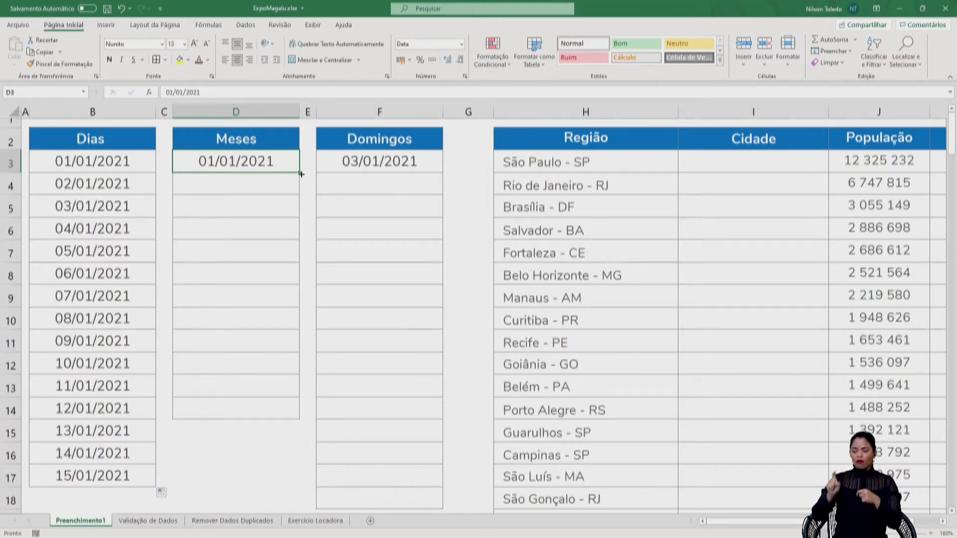
drag(300, 174, 300, 420)
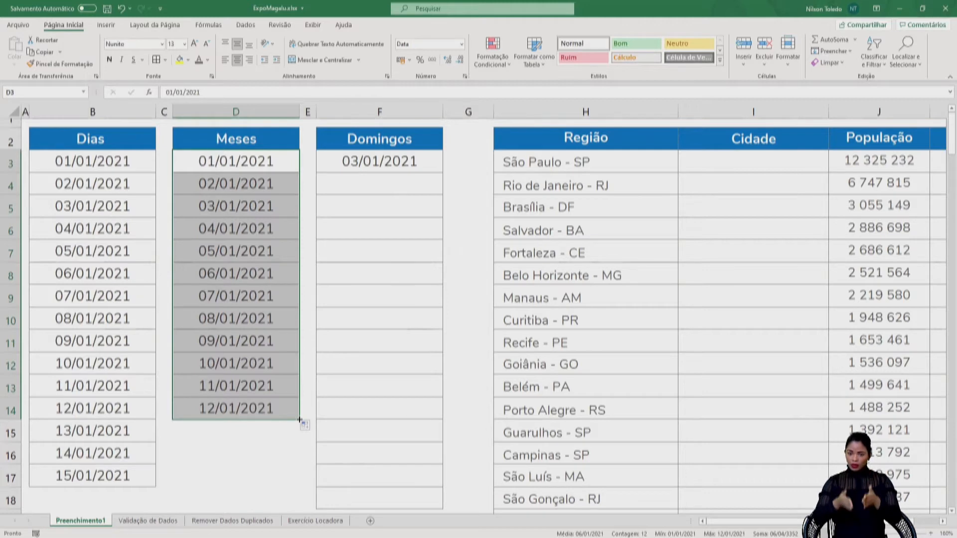
drag(282, 191, 278, 408)
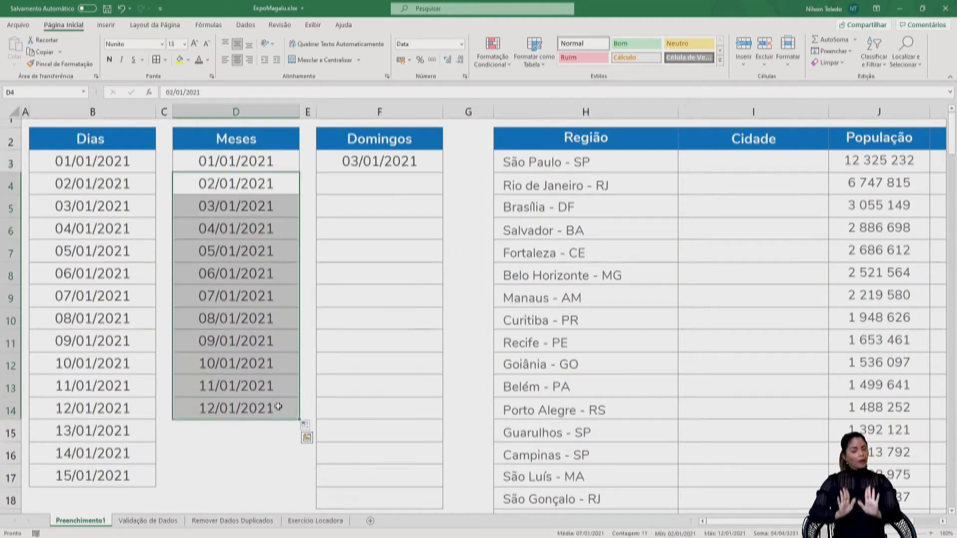
key(Delete)
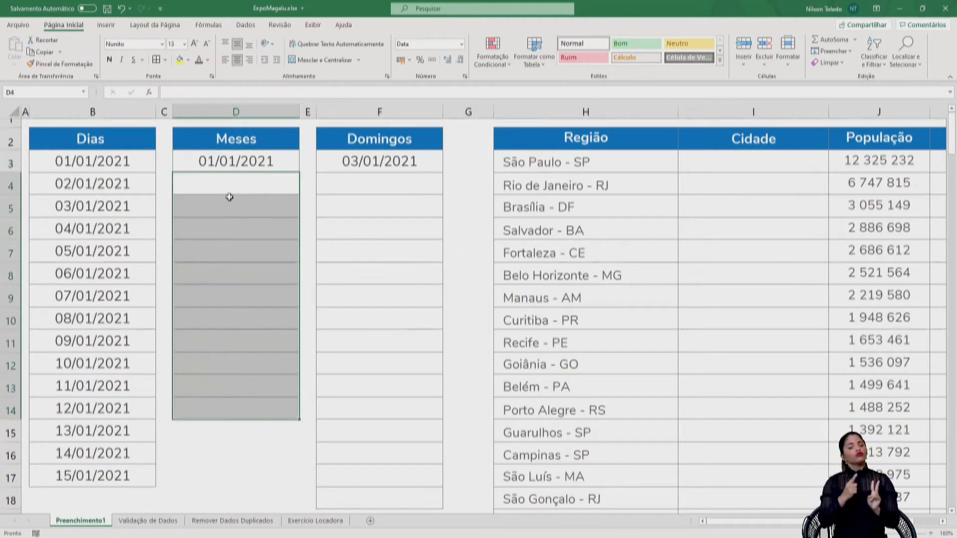
Fill D3:D14 of the Meses column using the Preencher meses fill option, and clear D4:D14.
click(249, 160)
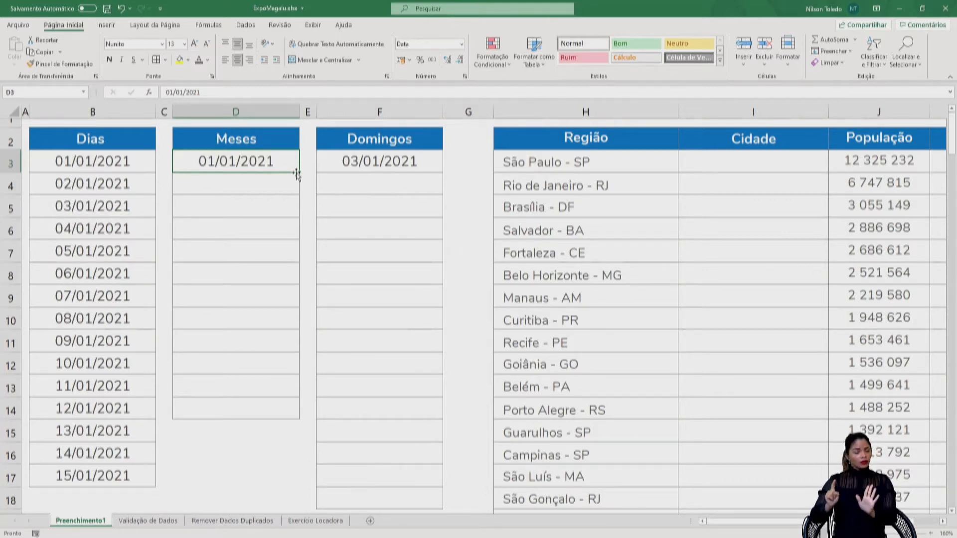
drag(298, 173, 297, 420)
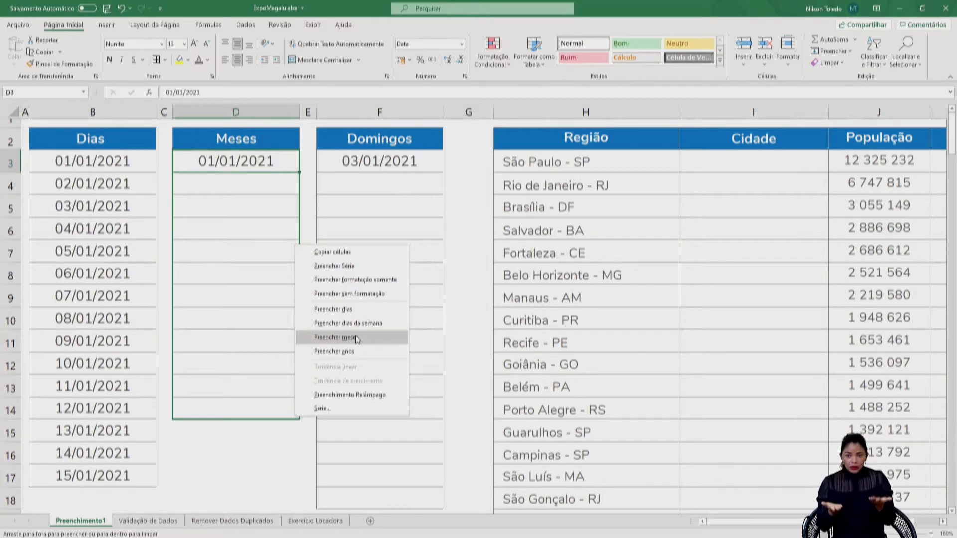
click(338, 338)
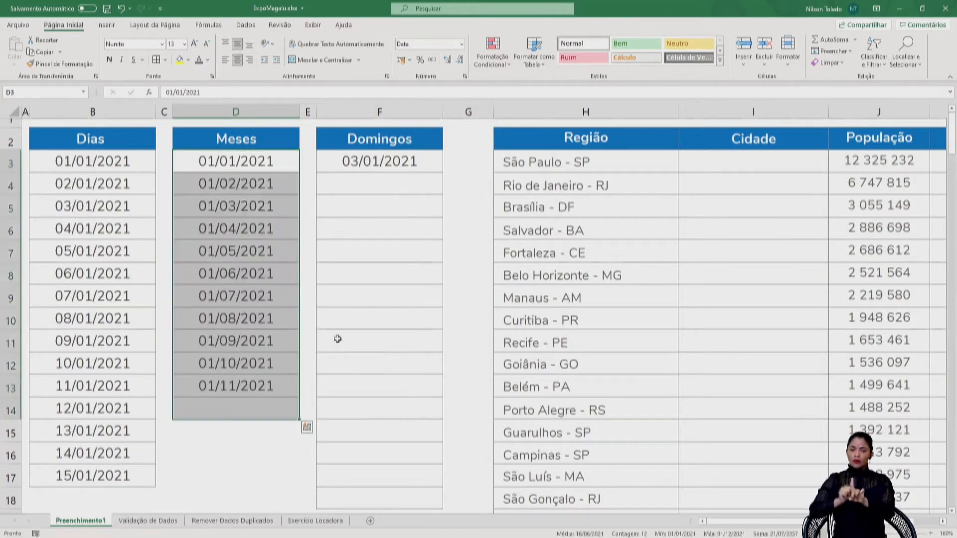
click(344, 333)
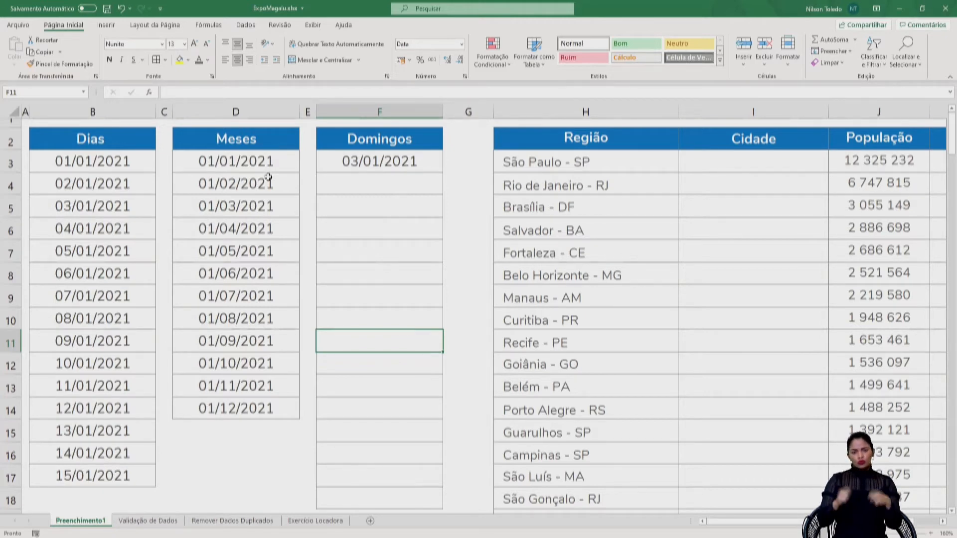
drag(268, 184, 278, 402)
key(Delete)
Enter 01/02/2021 in D4 and extend the monthly pattern of D3:D4 down to D14.
click(279, 164)
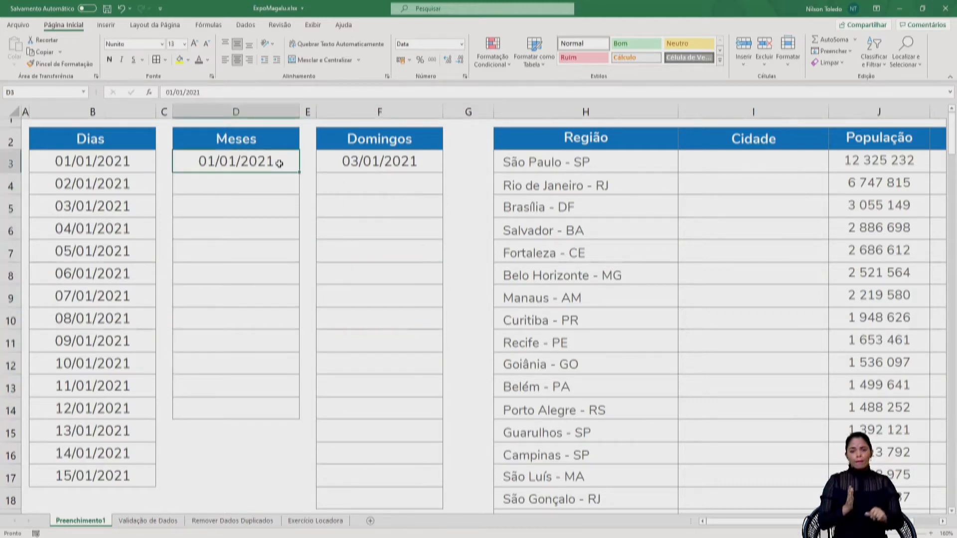
click(282, 180)
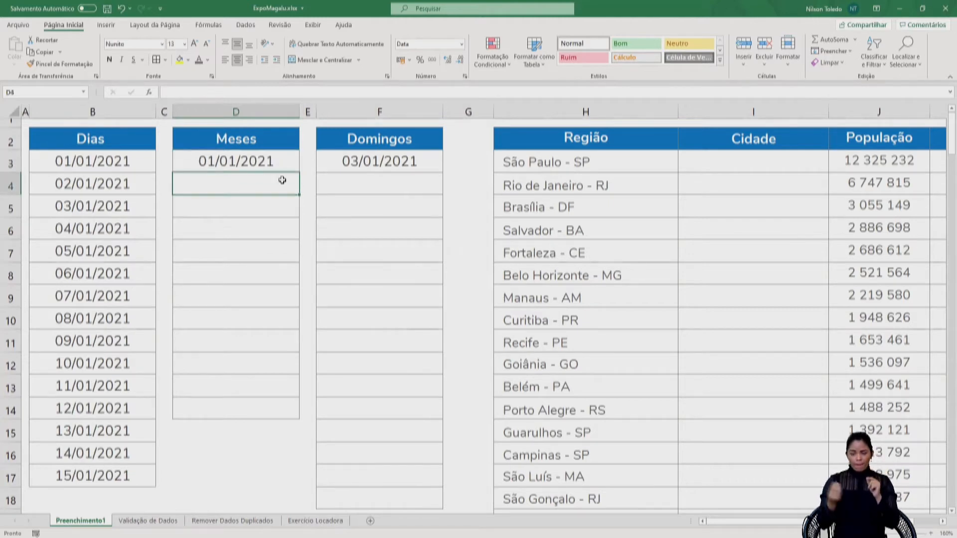
text(01/02/20)
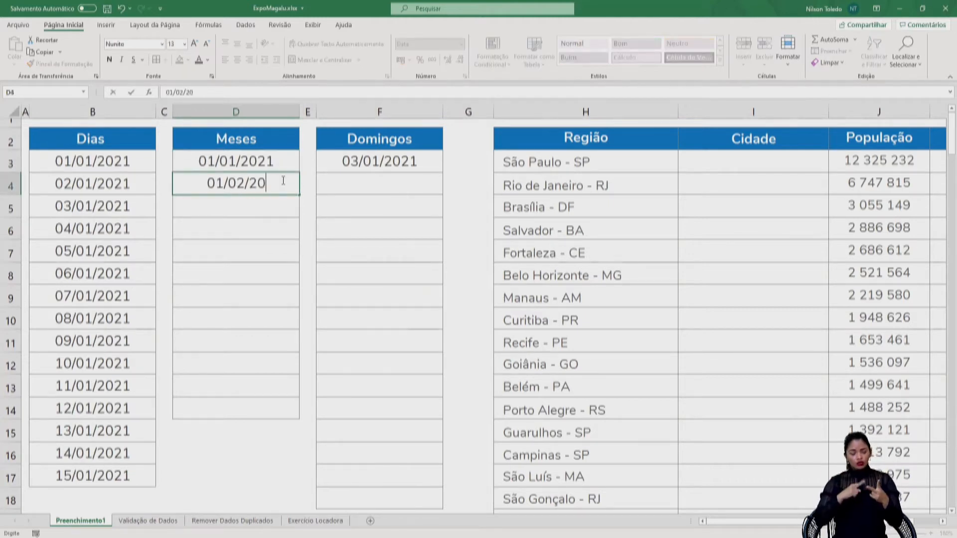
text(21)
key(Return)
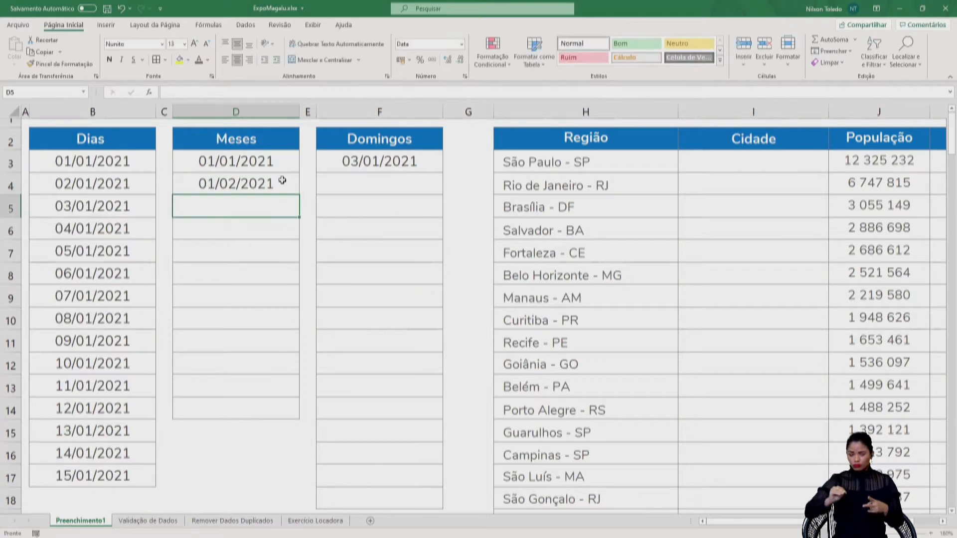
drag(280, 164, 280, 181)
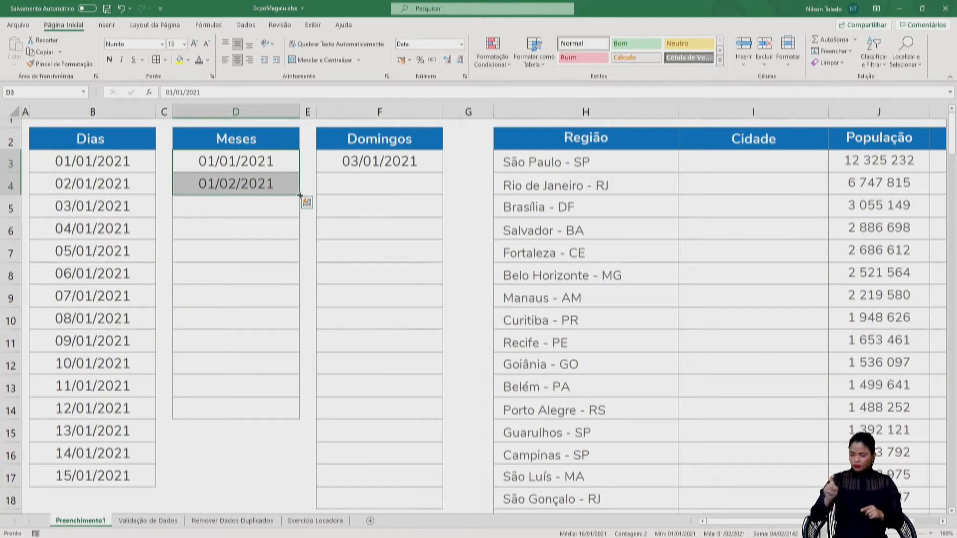
drag(299, 195, 303, 432)
click(255, 309)
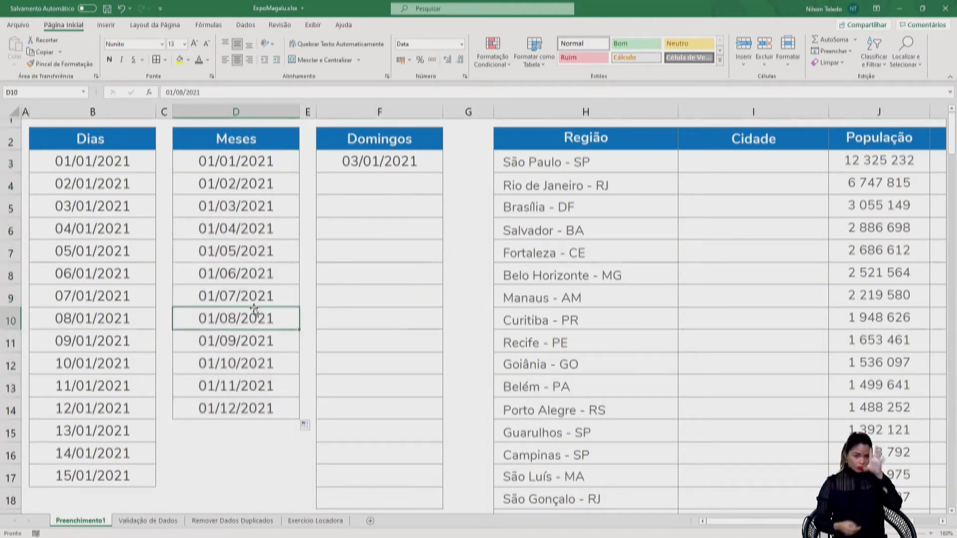
drag(207, 160, 212, 181)
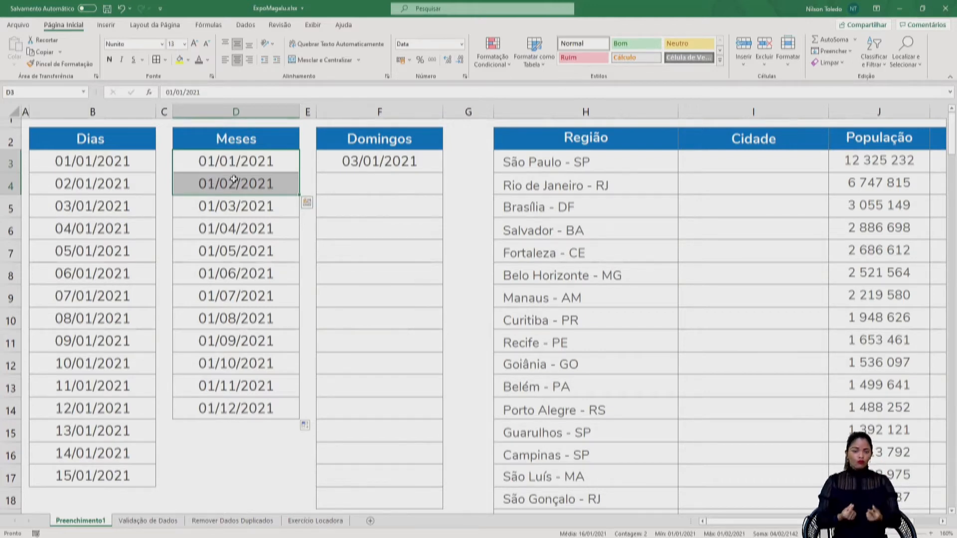
click(234, 180)
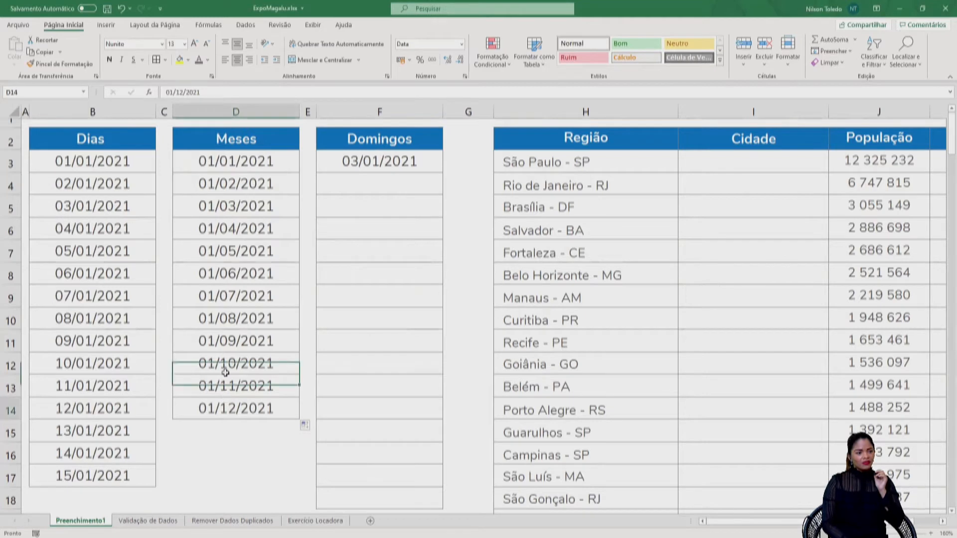
Clear the Meses dates in D3:D14 and the Dias dates in B4:B17, and undo both deletions.
drag(204, 162, 223, 413)
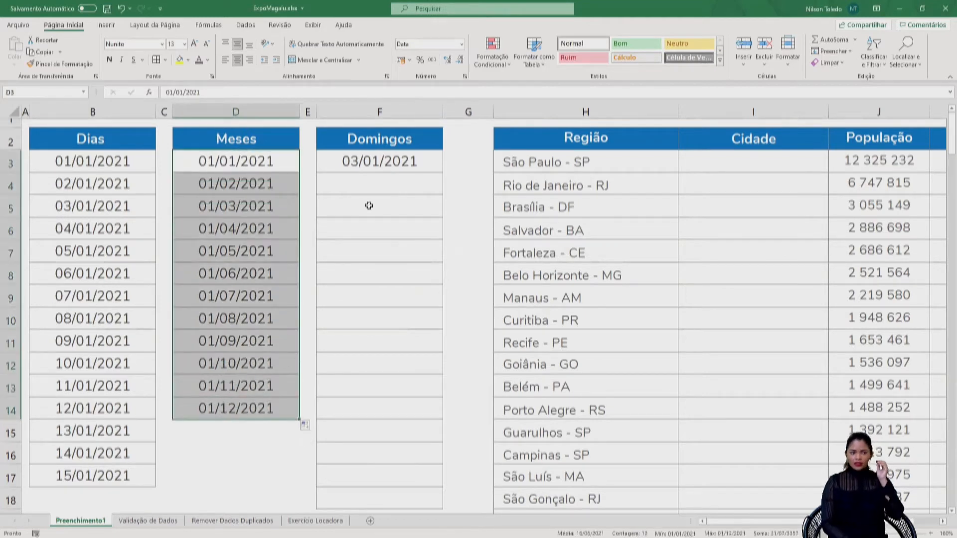
key(Delete)
drag(139, 183, 125, 476)
key(Delete)
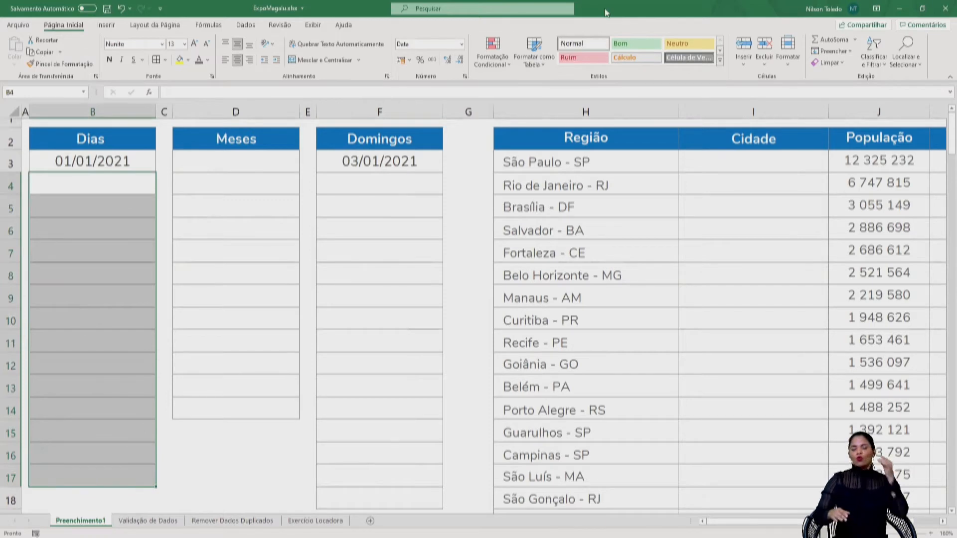
click(381, 170)
click(342, 197)
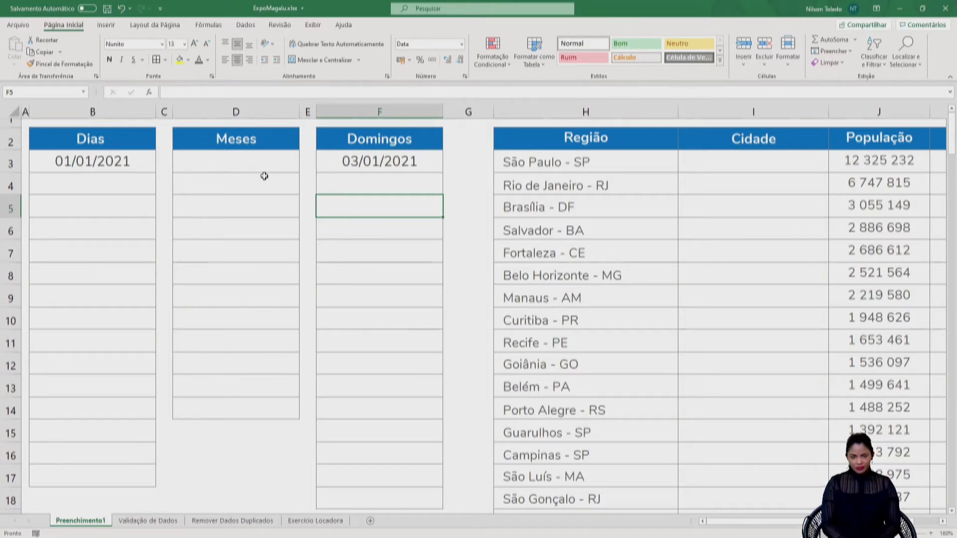
key(ctrl+z)
key(ctrl+z)
key(ctrl+z)
key(ctrl+z)
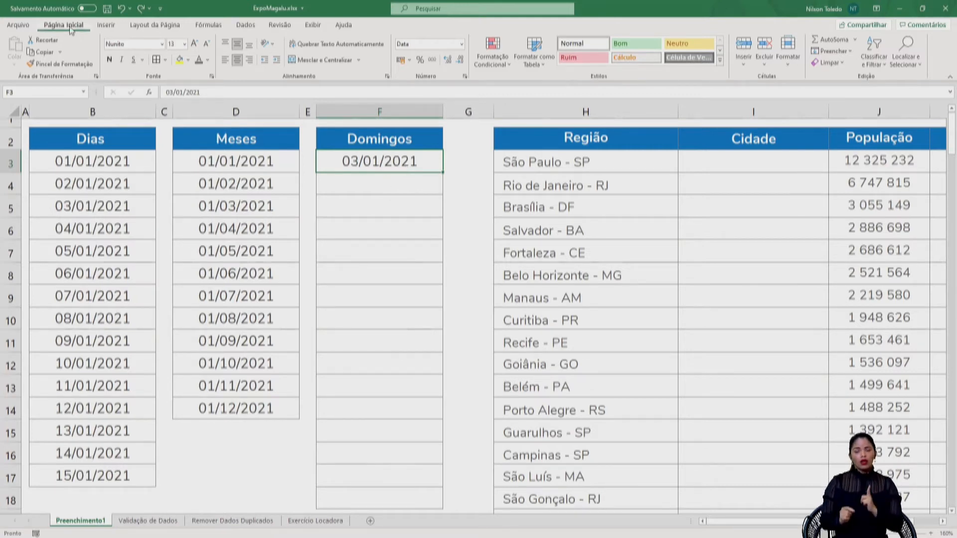
Fill the Domingos column from F3 with a date series in columns, by day, with increment 7 and limit 31/12/2021.
click(851, 56)
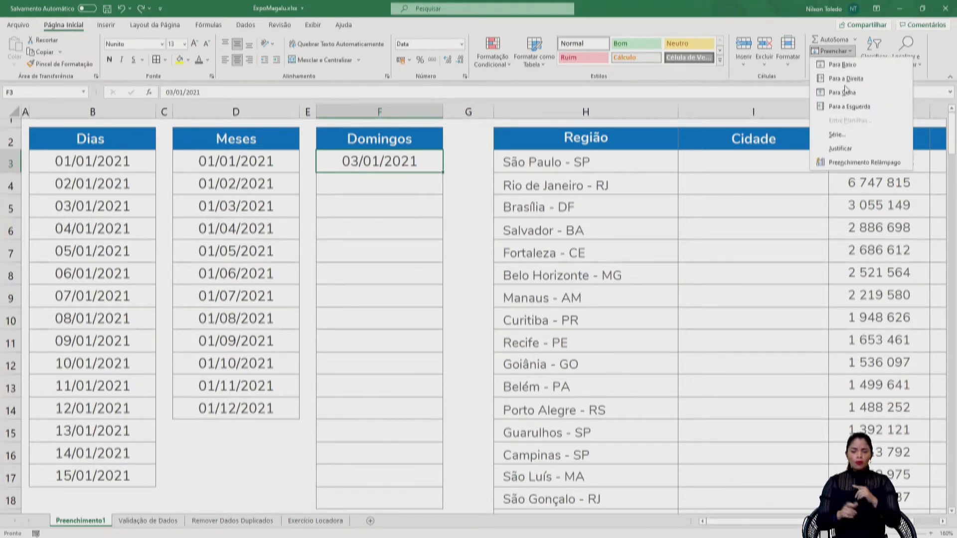
click(846, 136)
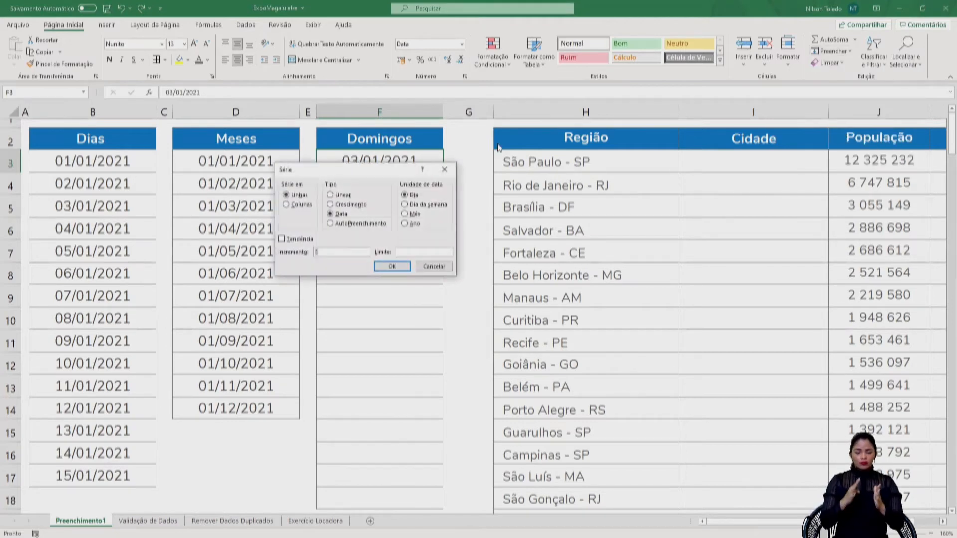
drag(385, 175, 572, 159)
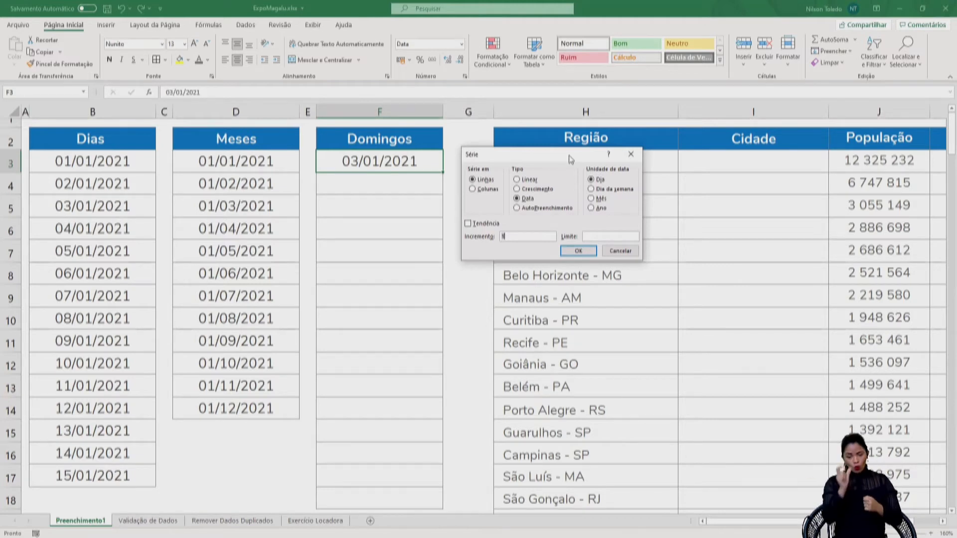
click(474, 189)
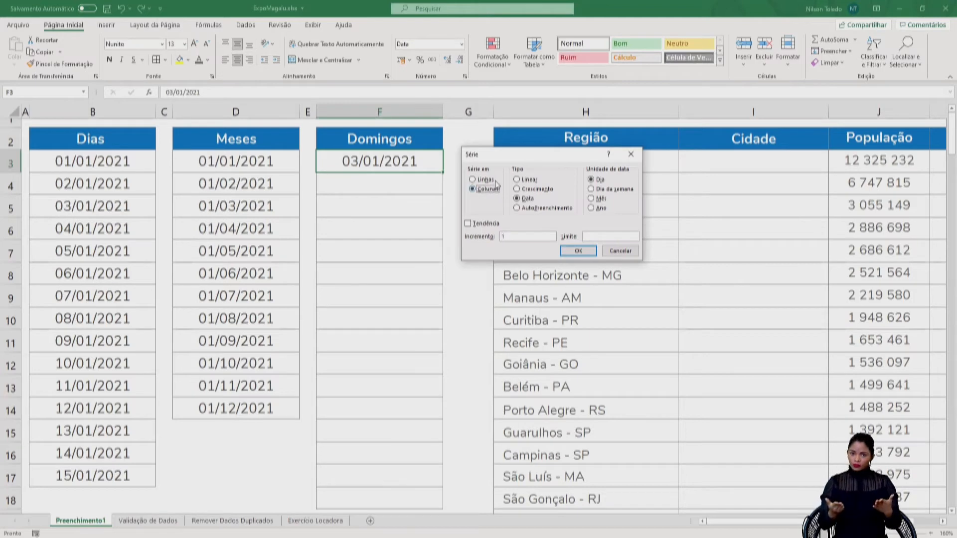
drag(534, 156, 519, 155)
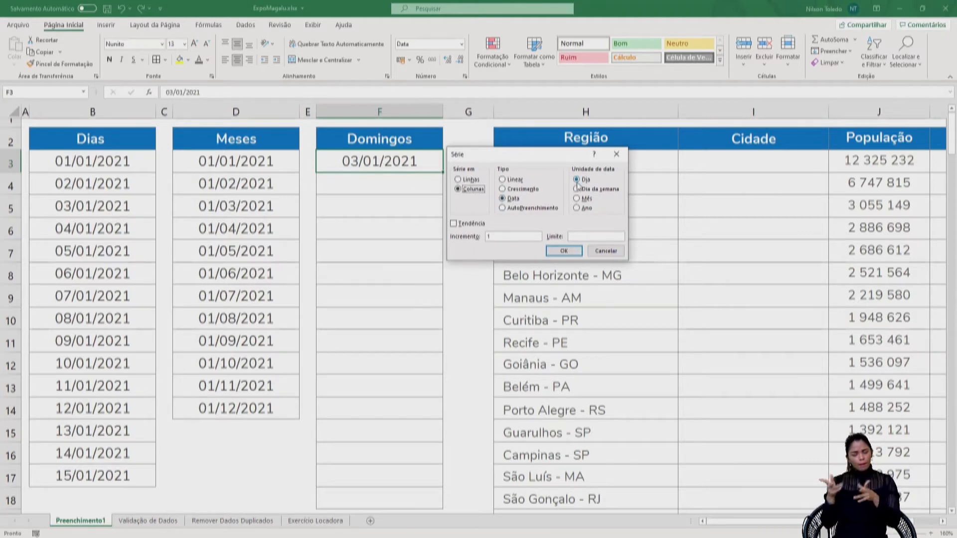
click(572, 237)
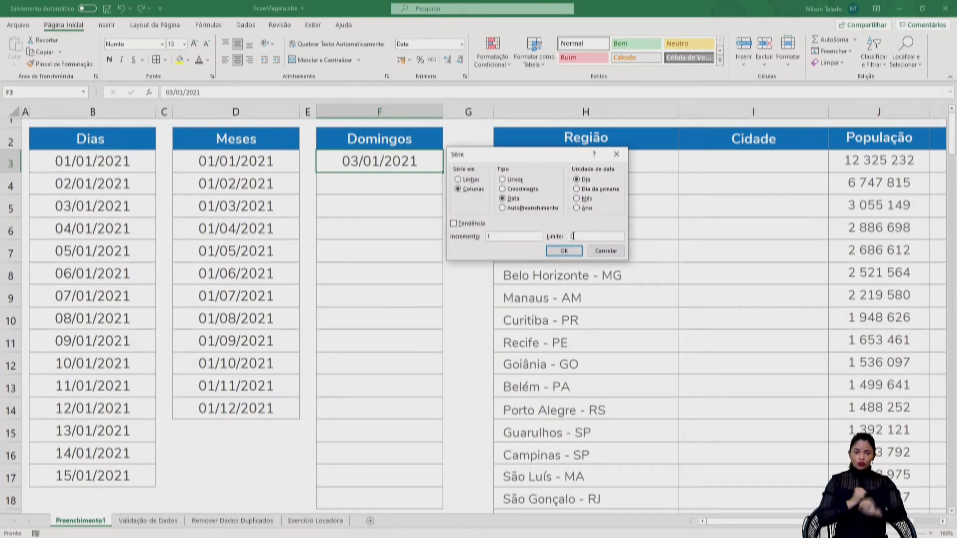
text(/12/2021)
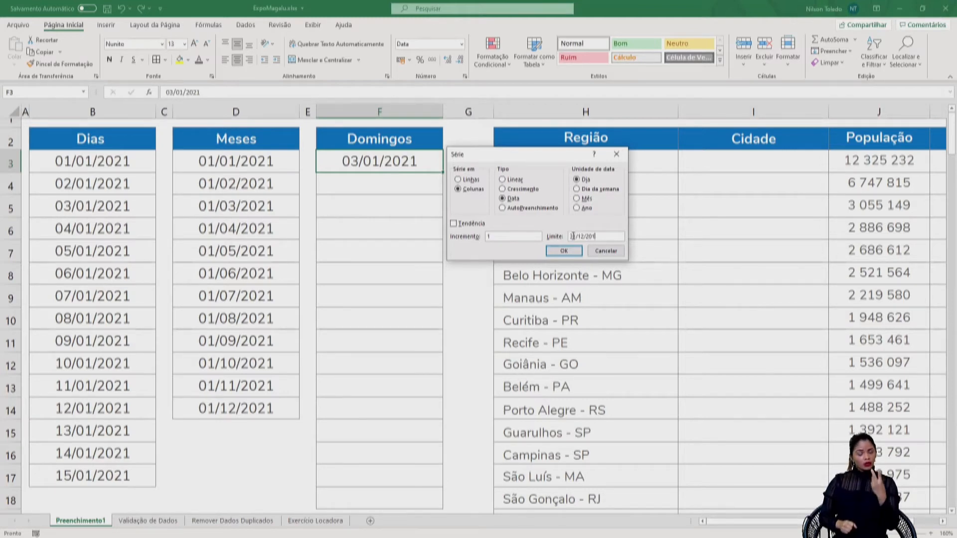
text(1)
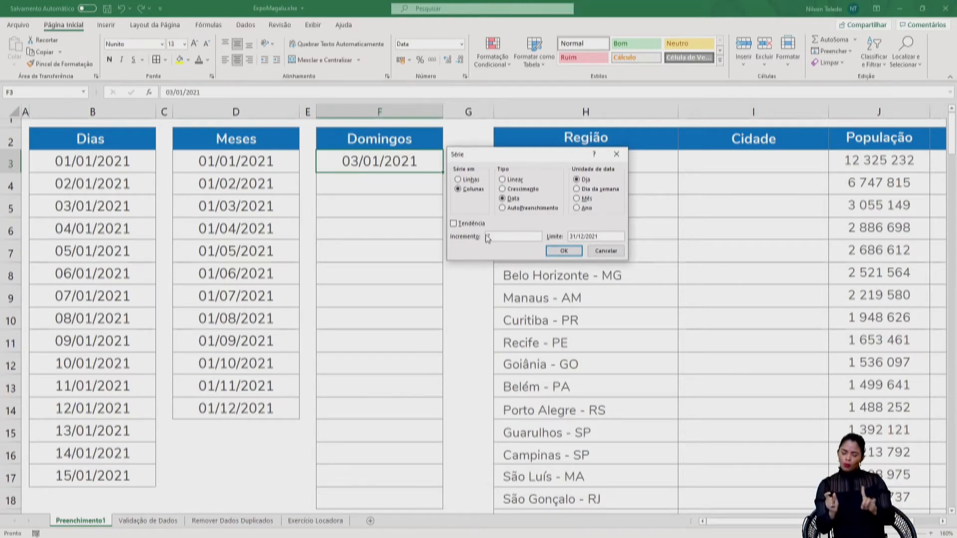
click(554, 253)
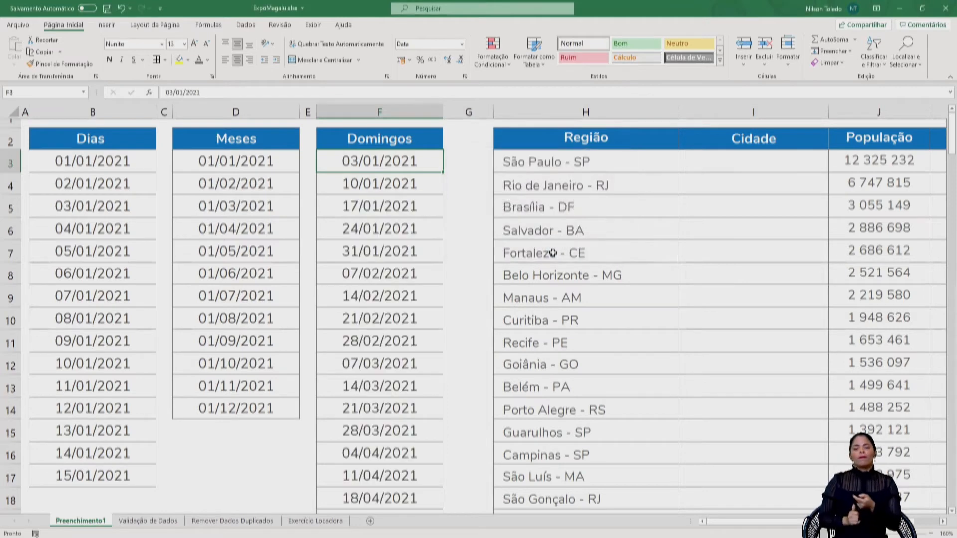
click(375, 183)
click(371, 200)
click(378, 227)
click(382, 247)
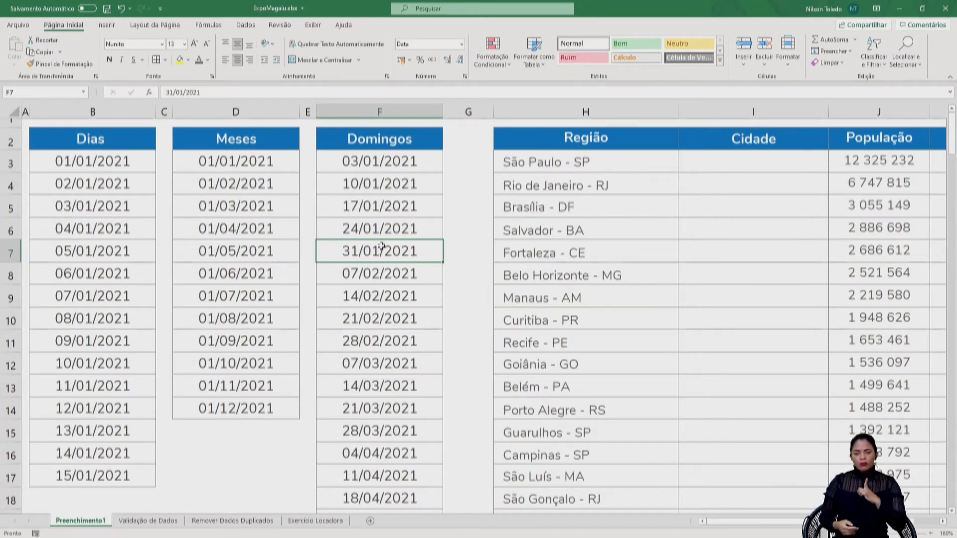
Undo the Domingos series fill and refill F3:F17 by entering 10/01/2021 in F4 and extending the weekly pattern of F3:F4.
key(ctrl+z)
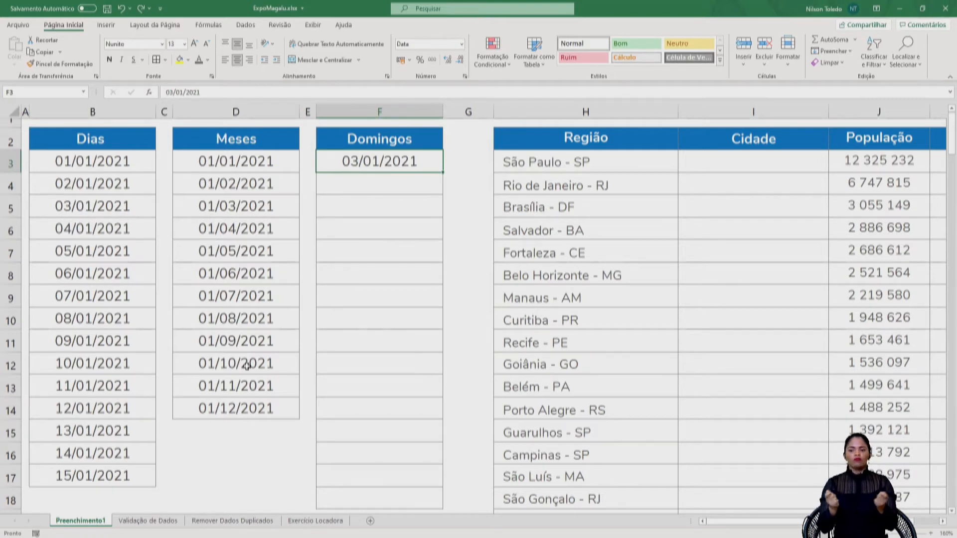
click(413, 180)
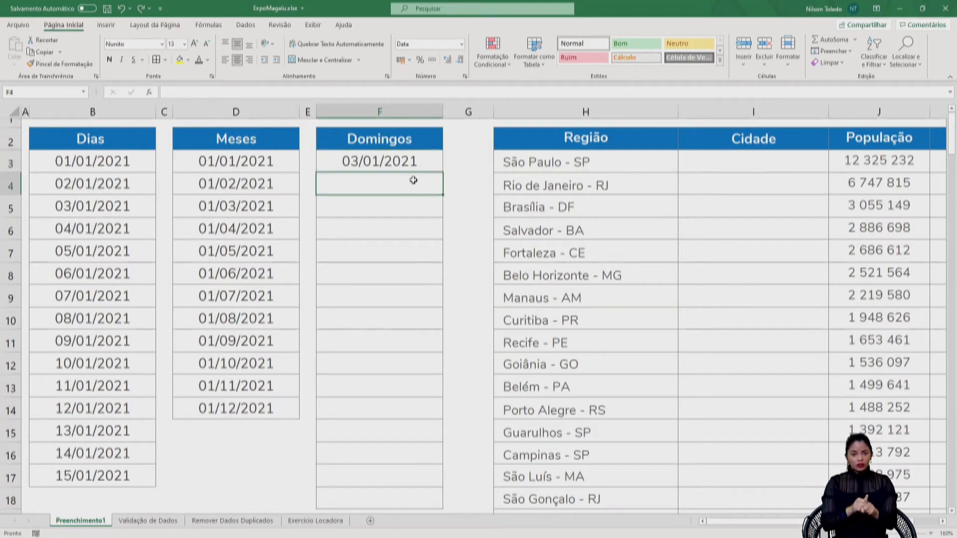
text(10)
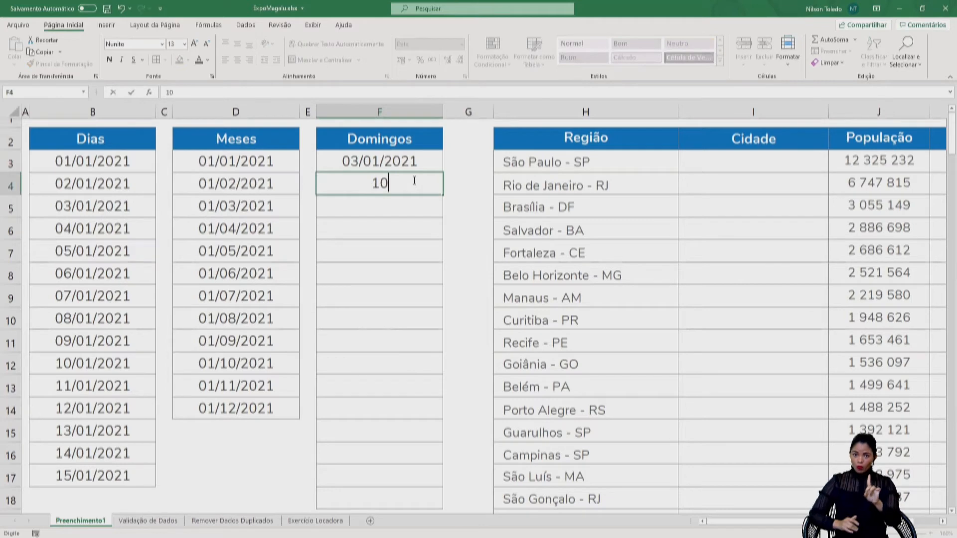
text(/01/2021)
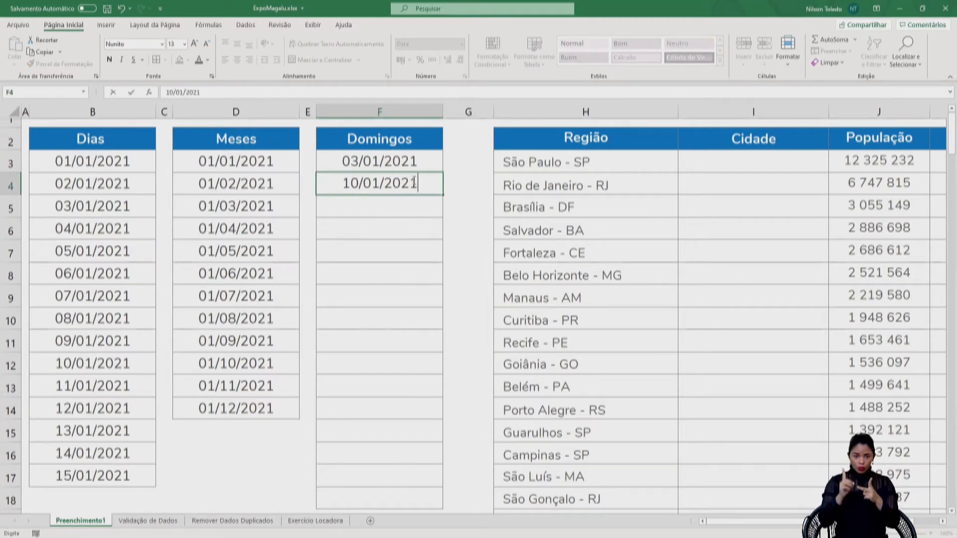
key(Return)
click(419, 171)
drag(419, 170, 455, 489)
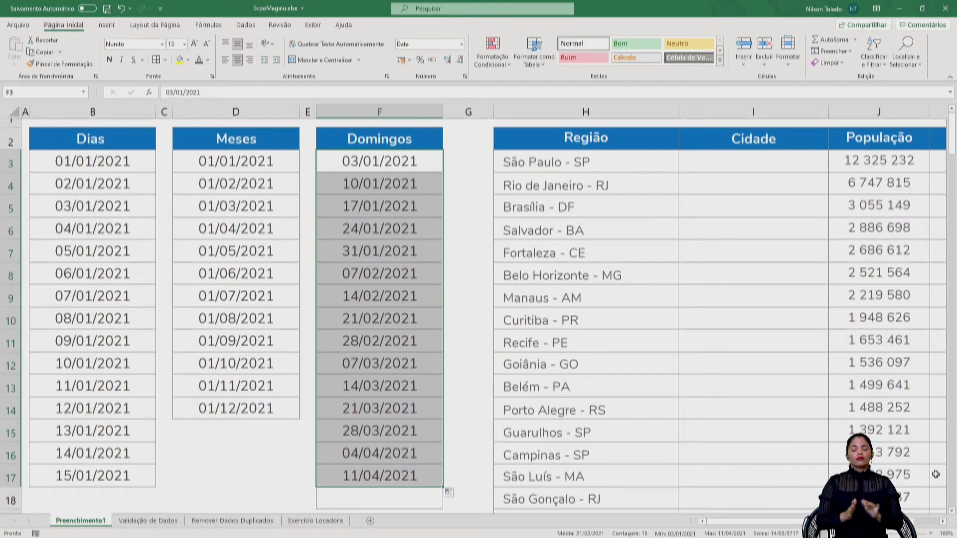
Enter São Paulo in I3 of the Cidade column, matching the city in the first Região entry.
click(944, 522)
click(943, 521)
click(944, 521)
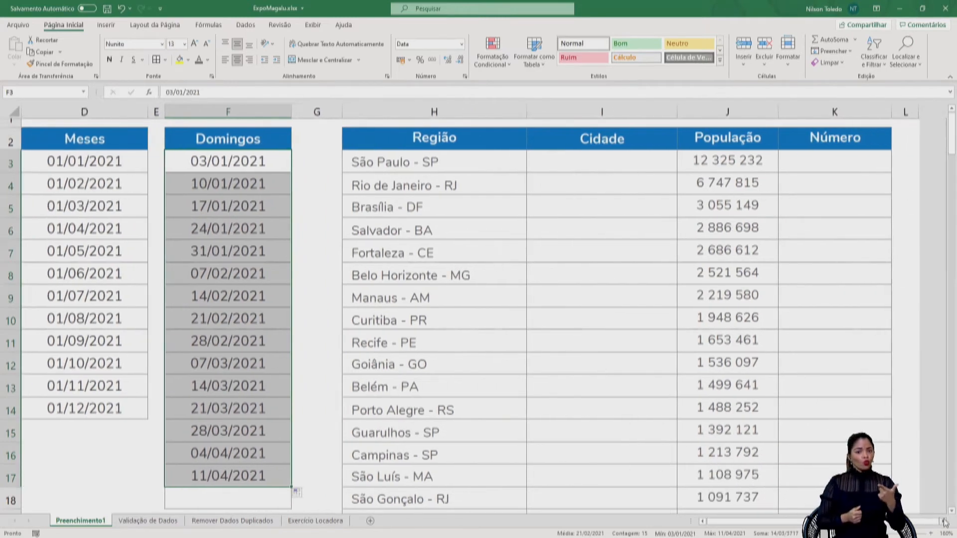
click(943, 522)
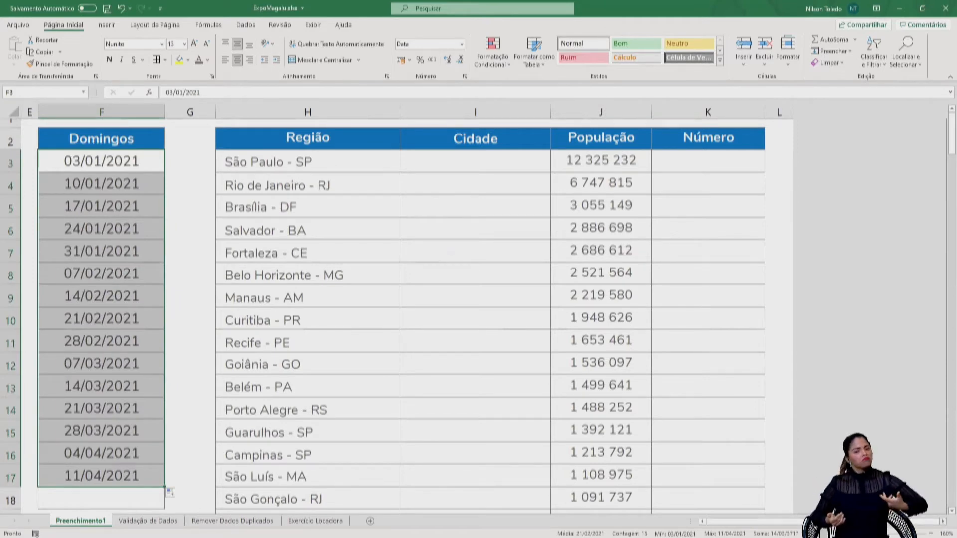
click(459, 166)
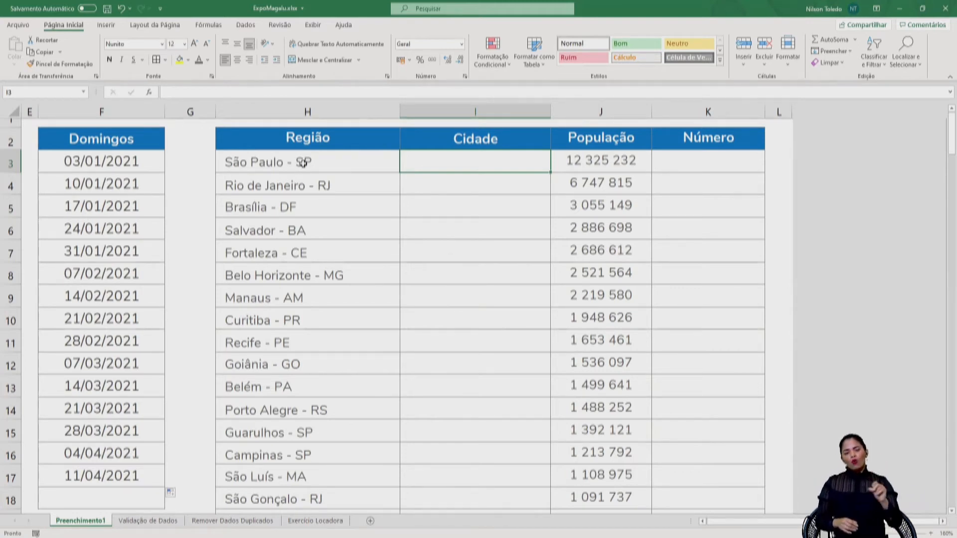
scroll(464, 283, down, 4)
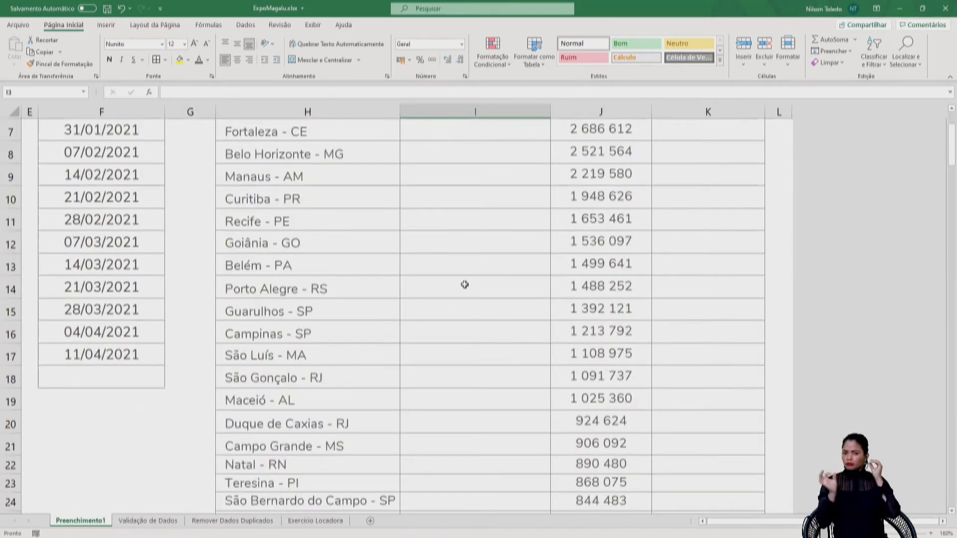
scroll(465, 284, down, 20)
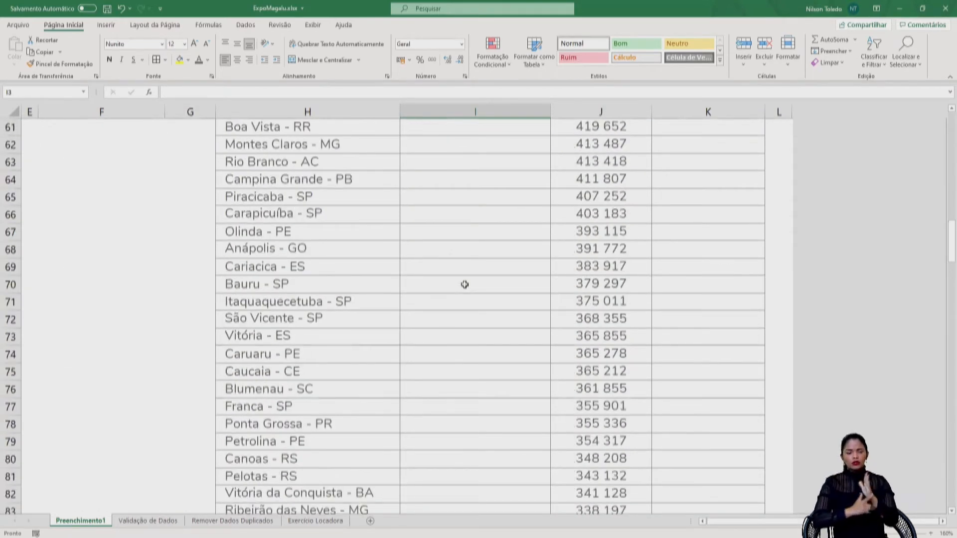
scroll(465, 284, down, 7)
scroll(481, 303, up, 11)
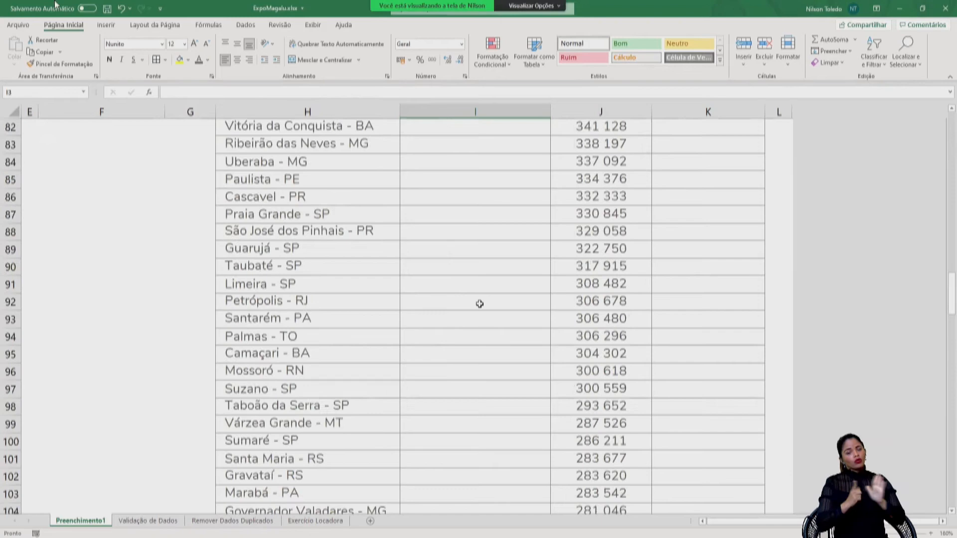
scroll(489, 309, up, 20)
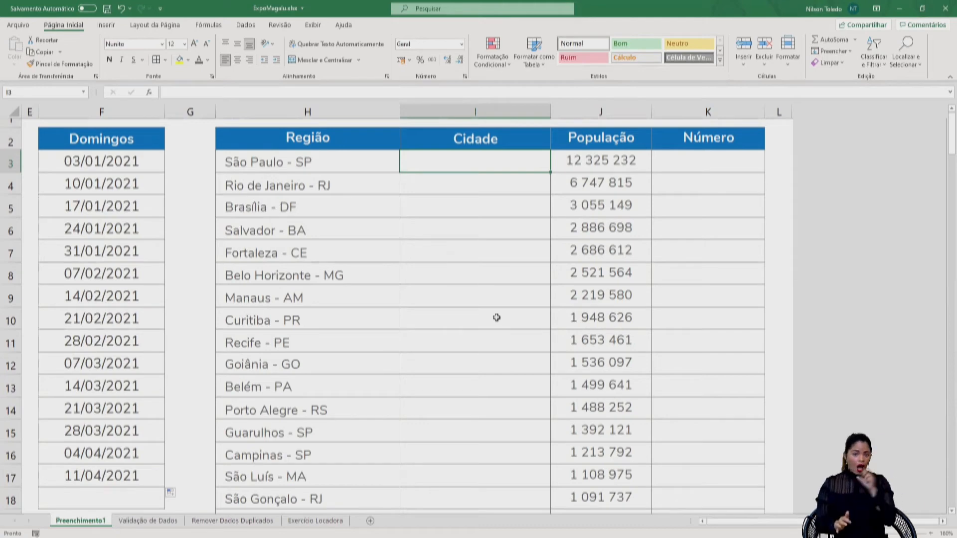
text(S)
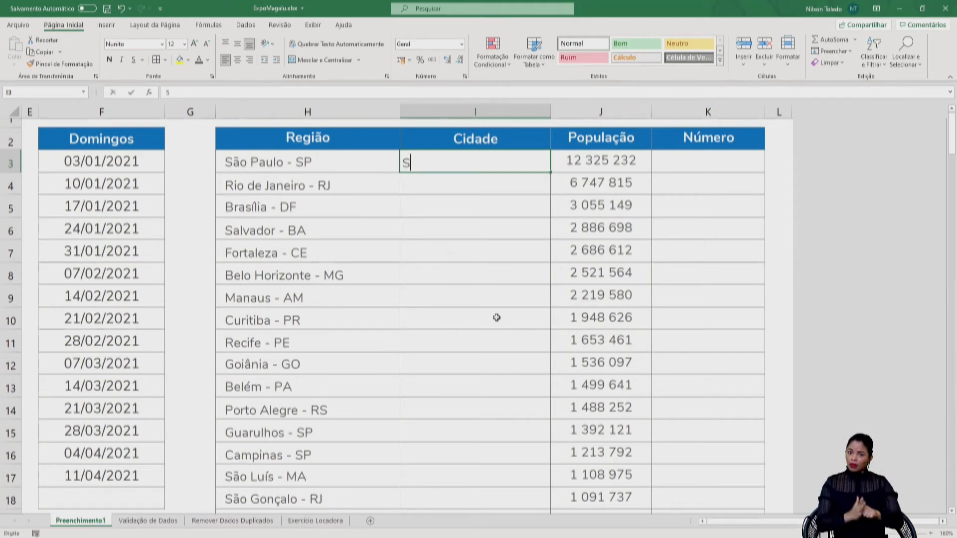
text(ão Paulo)
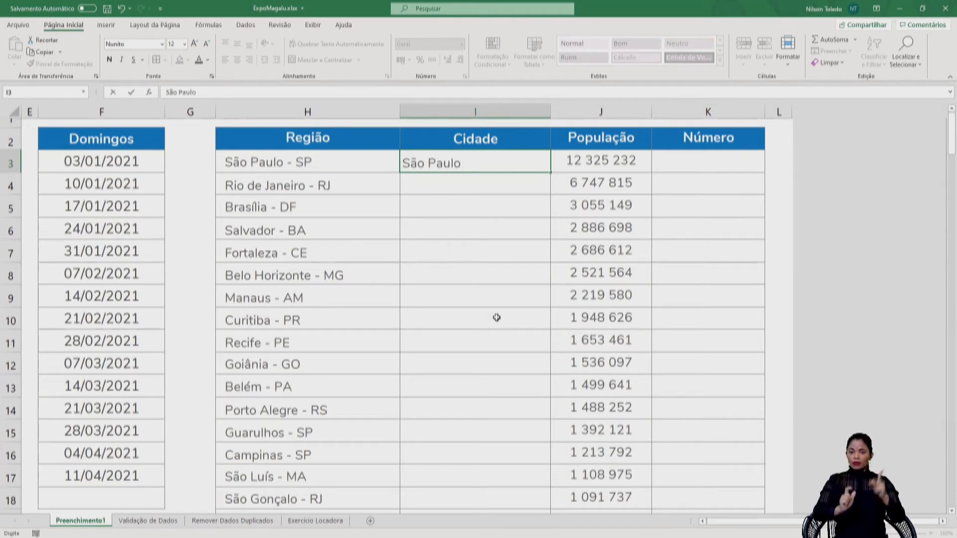
key(Tab)
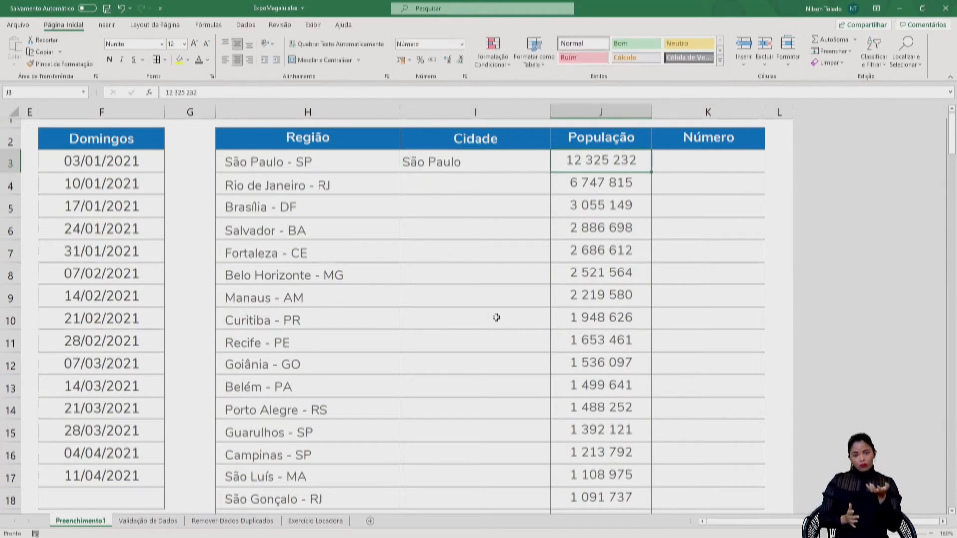
Enter Rio de Janeiro in I4 and accept the suggested Flash Fill for the rest of the Cidade column.
key(Left)
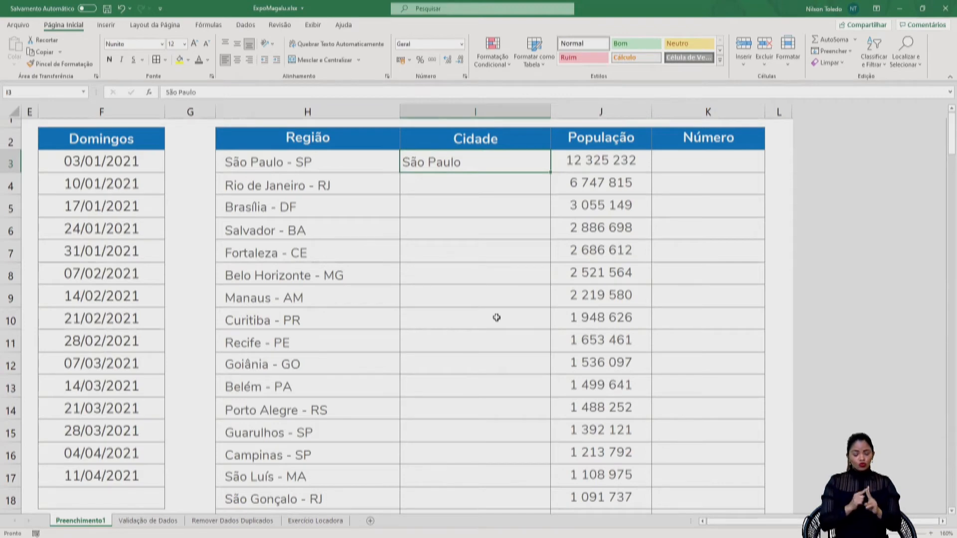
key(Down)
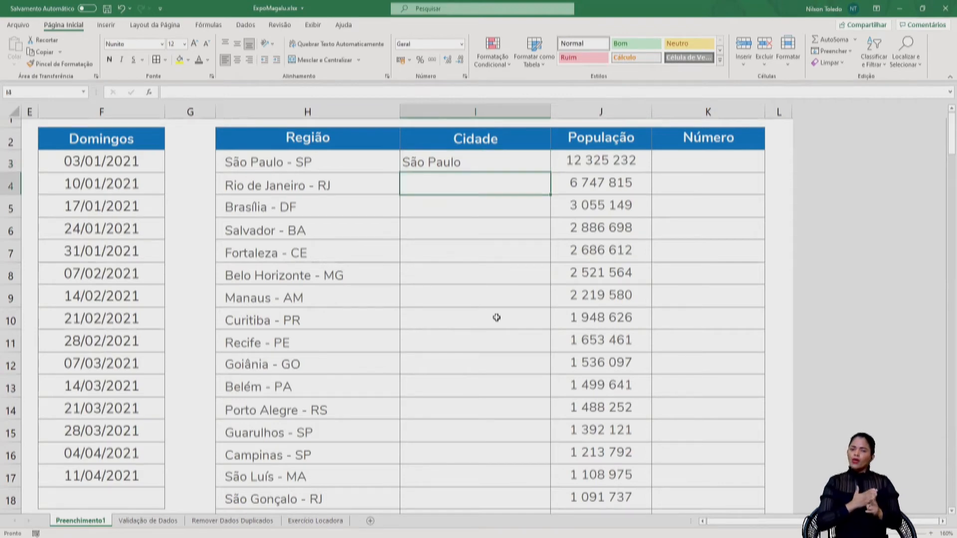
text(Rio de Janeiro)
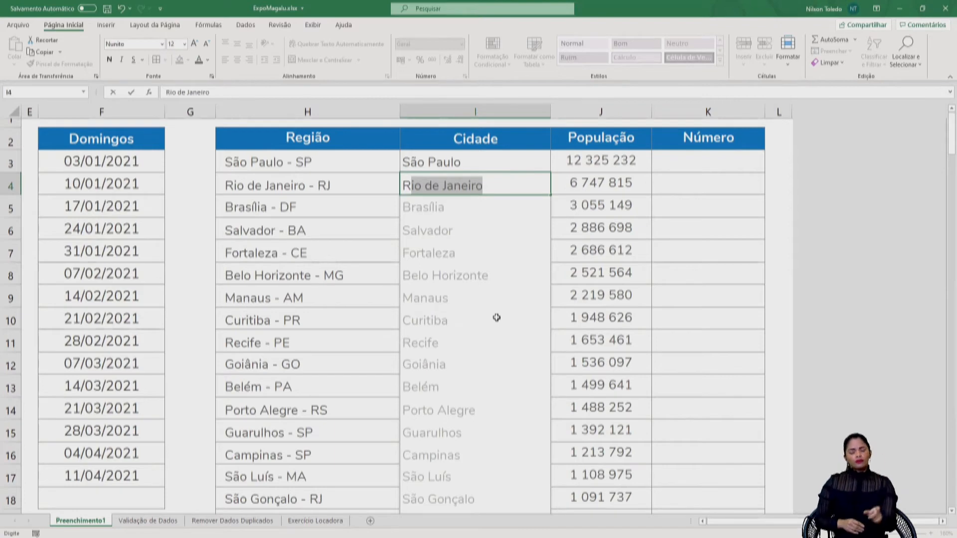
key(Return)
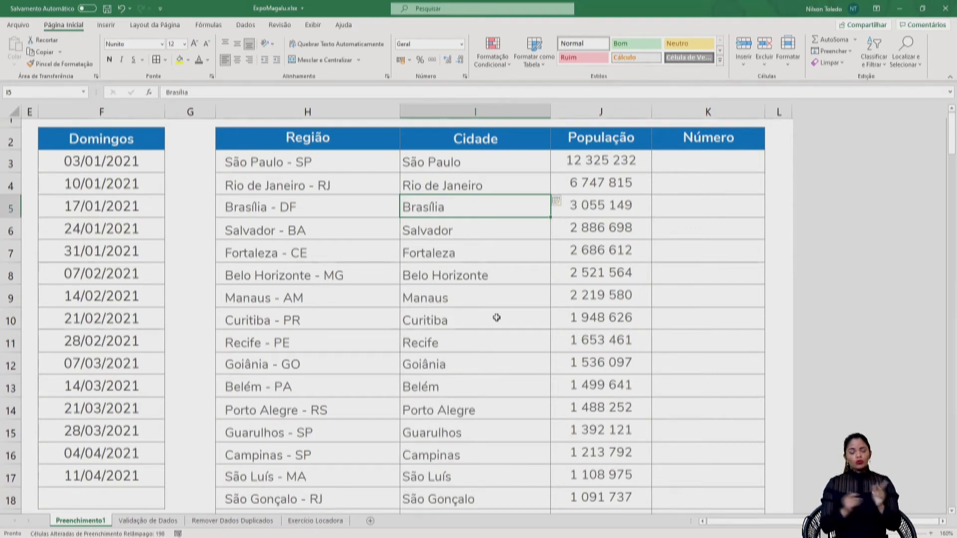
scroll(499, 329, down, 13)
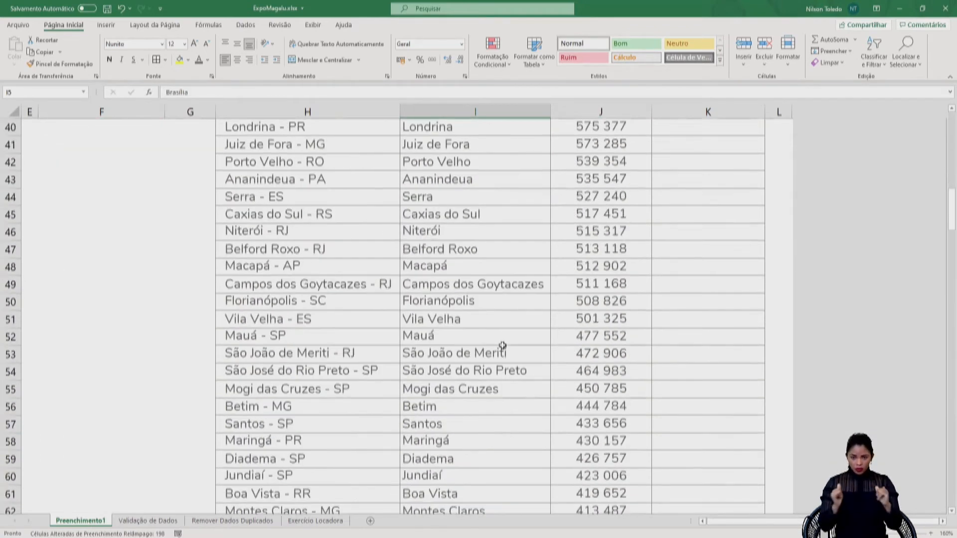
scroll(503, 346, up, 13)
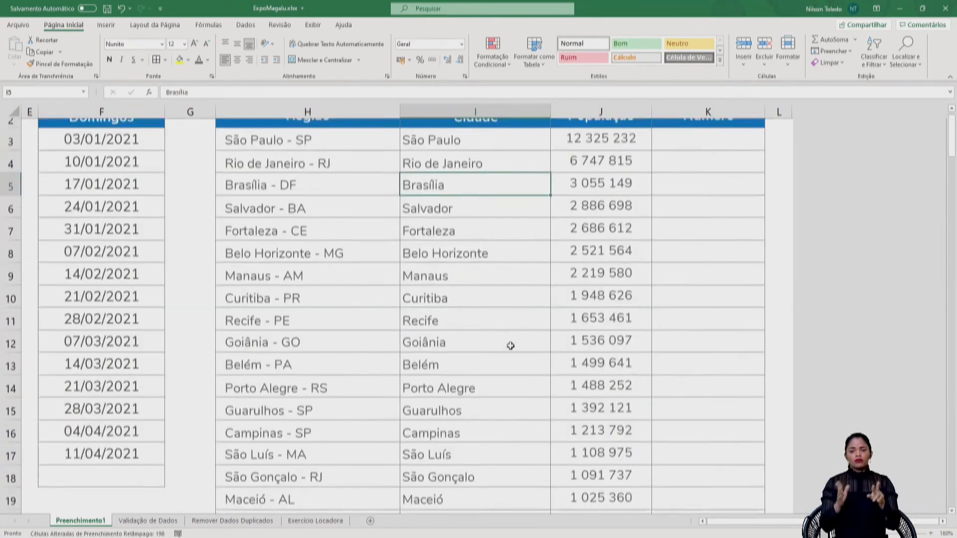
Revert the Cidade column to only São Paulo in I3, and Flash Fill the rest of the column from that single example.
key(ctrl+z)
click(498, 180)
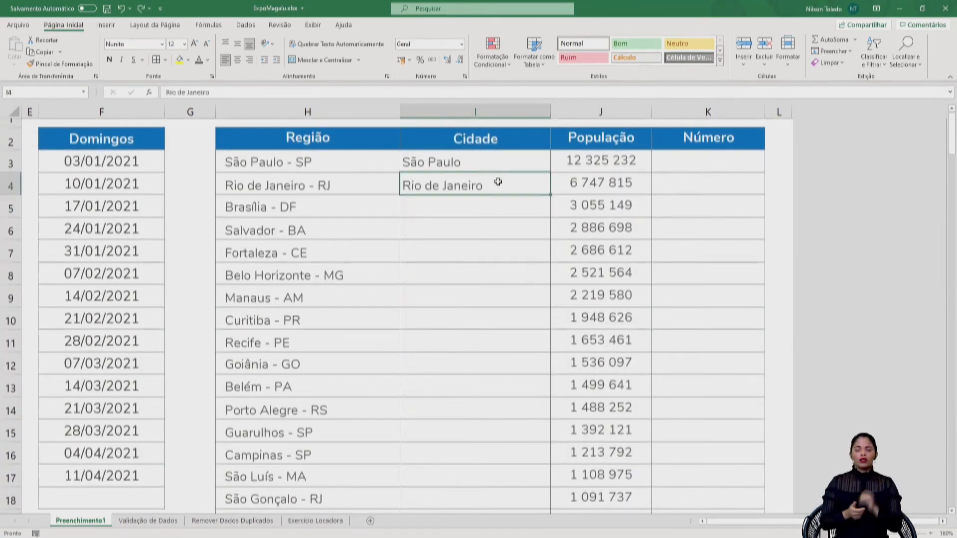
key(Delete)
click(503, 164)
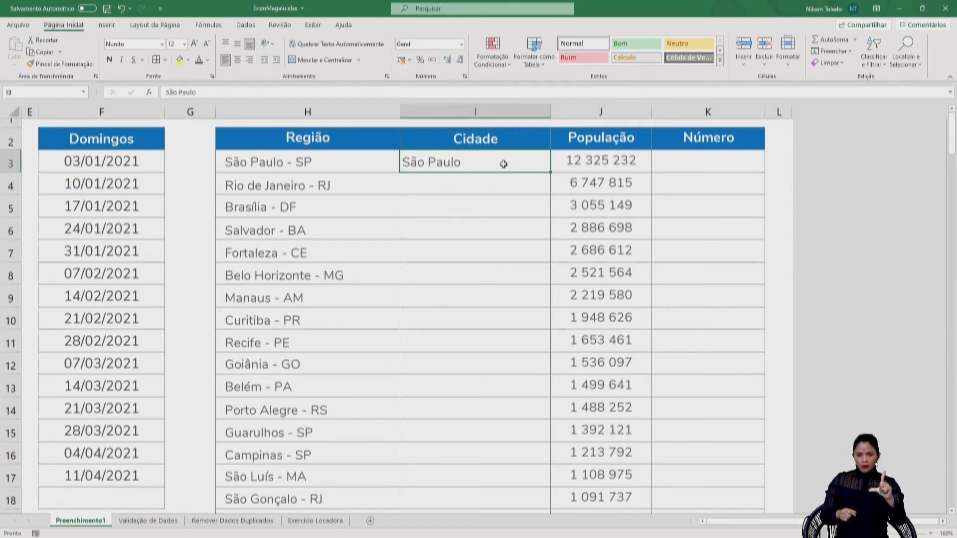
key(ctrl+e)
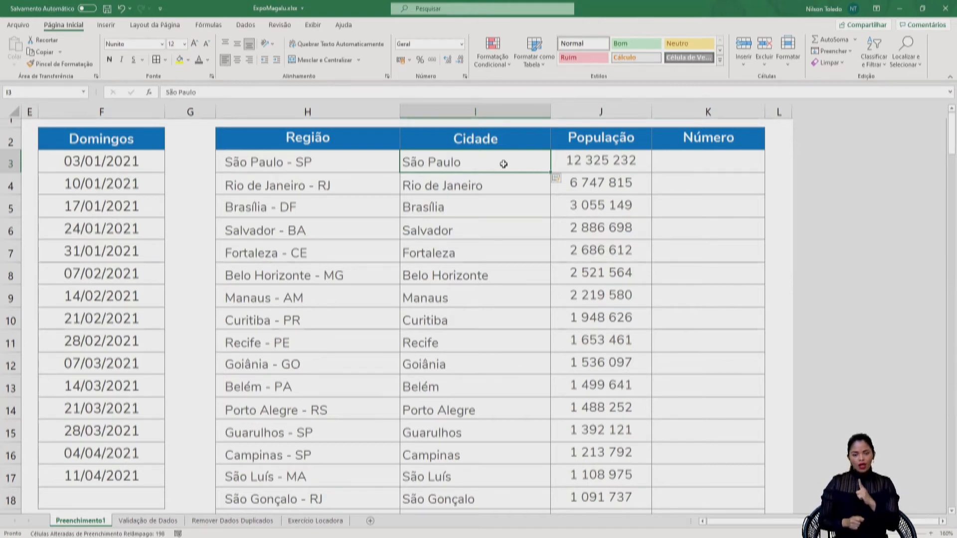
Enter 12.325.232 in K3 of the Número column and Flash Fill the remaining rows from it.
click(706, 163)
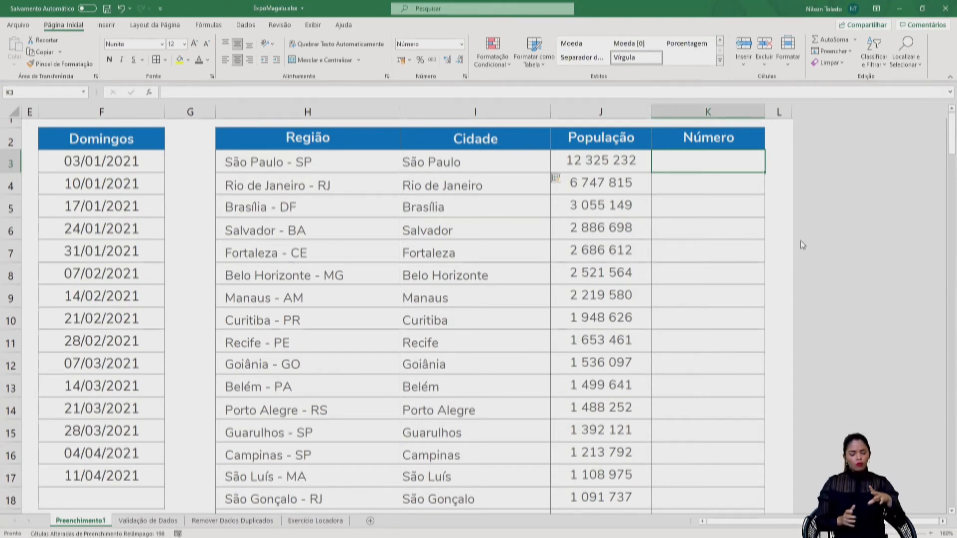
text(12.325)
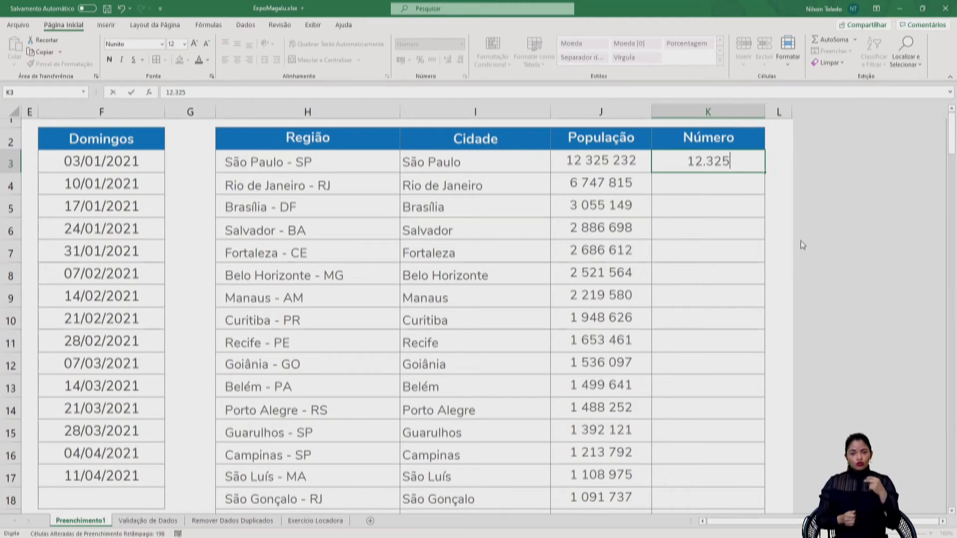
text(.232)
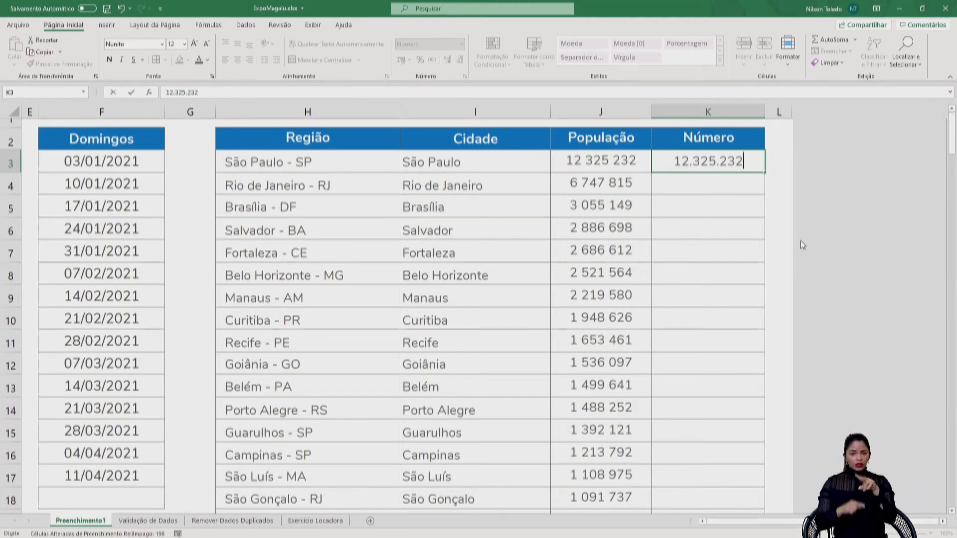
key(Return)
key(Up)
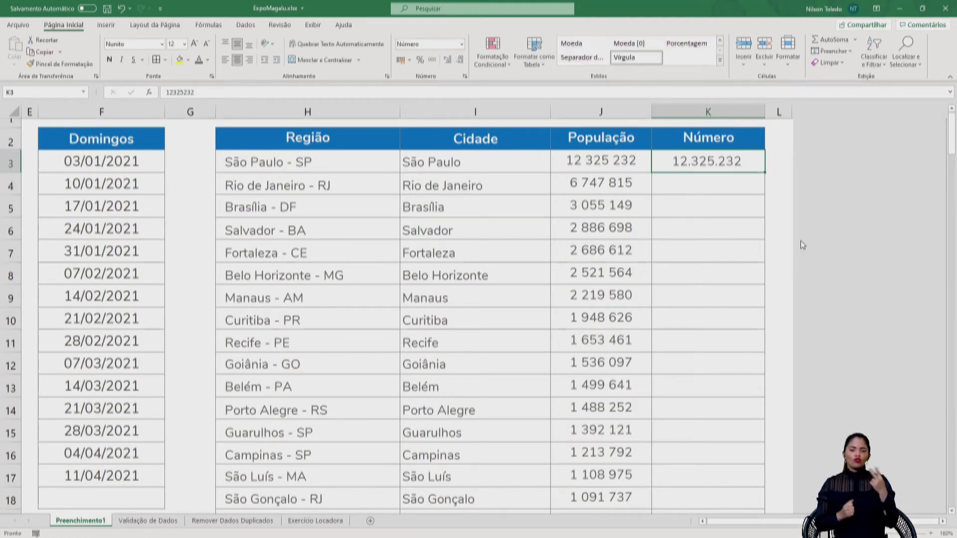
key(ctrl+e)
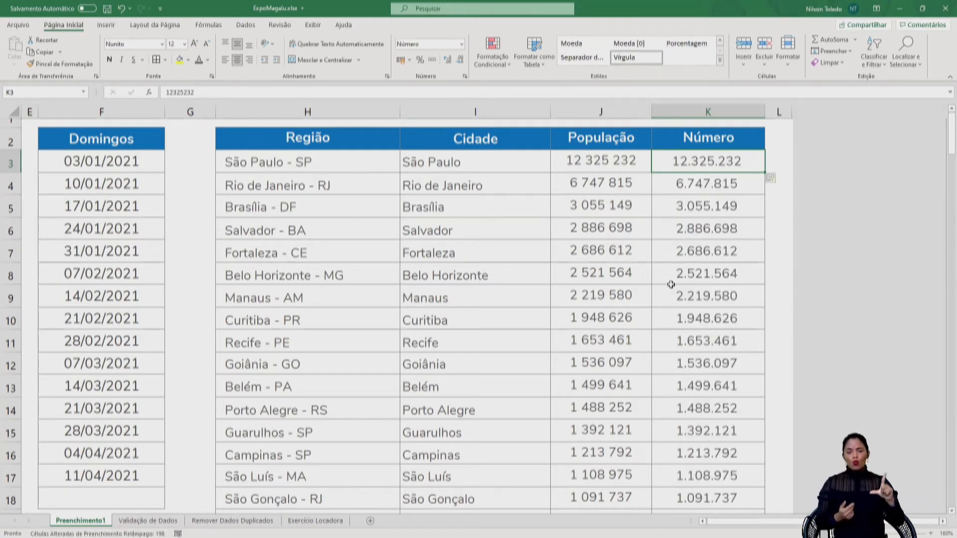
scroll(618, 265, down, 2)
scroll(617, 274, down, 14)
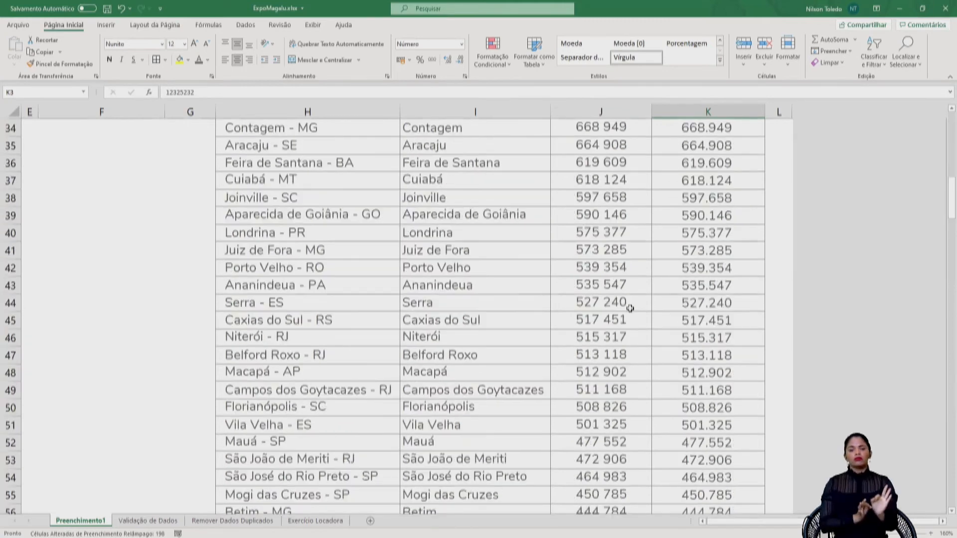
scroll(638, 319, up, 9)
scroll(642, 330, up, 7)
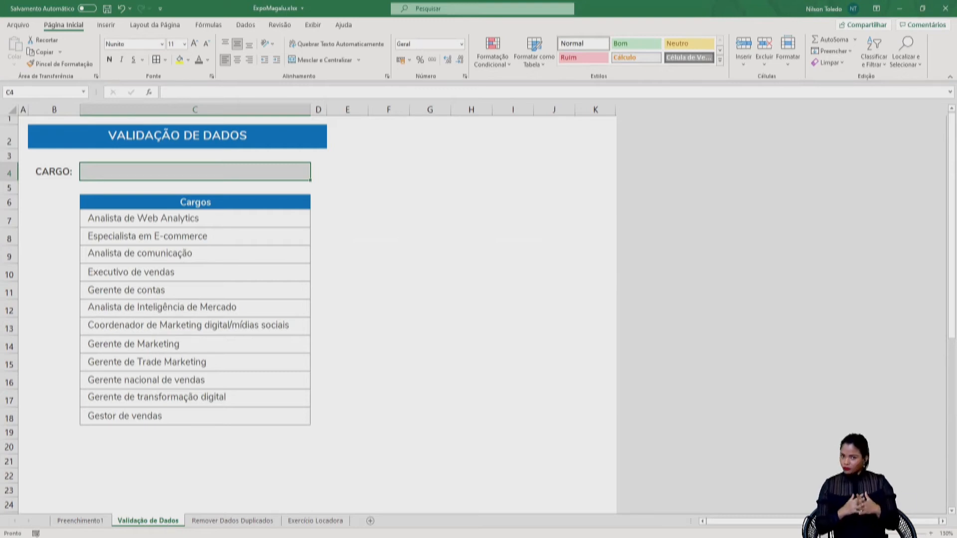
Review the Cargos list in C7:C18 of the Validação de Dados sheet and select the CARGO cell C4.
scroll(419, 341, up, 2)
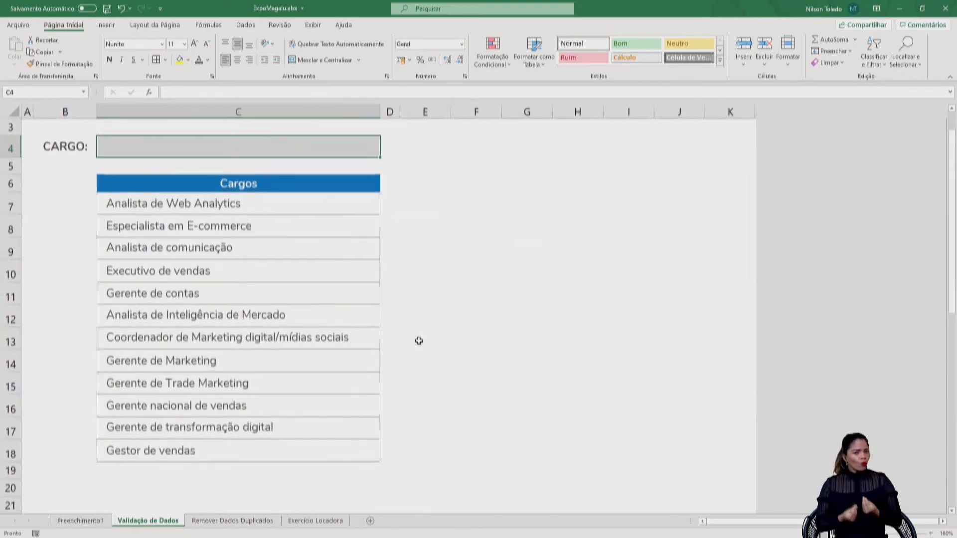
scroll(442, 389, up, 1)
scroll(443, 389, down, 1)
scroll(300, 299, up, 1)
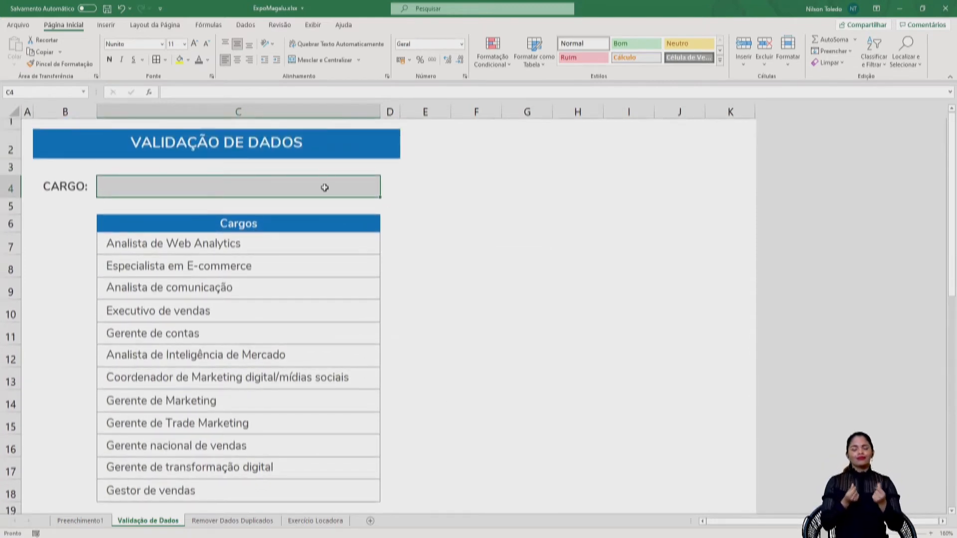
drag(265, 248, 262, 483)
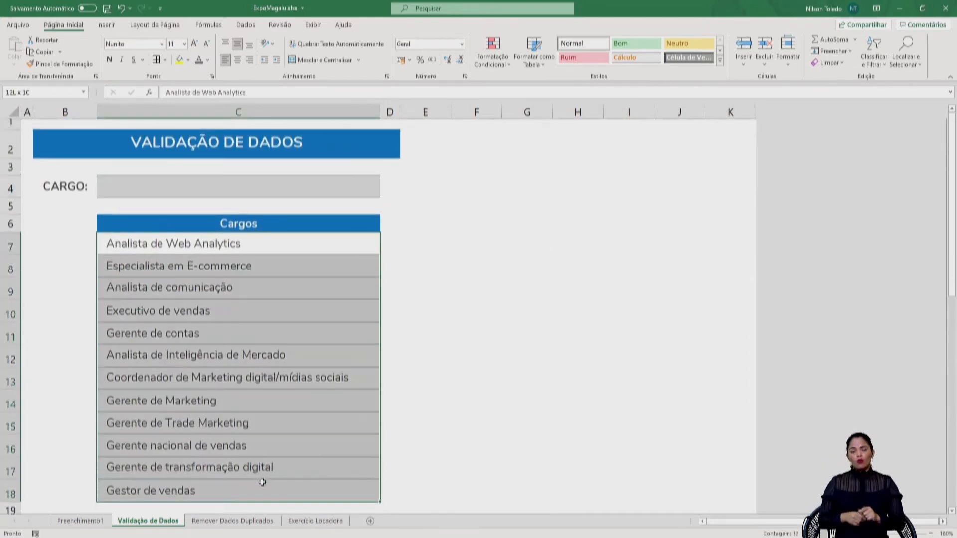
click(443, 384)
click(165, 192)
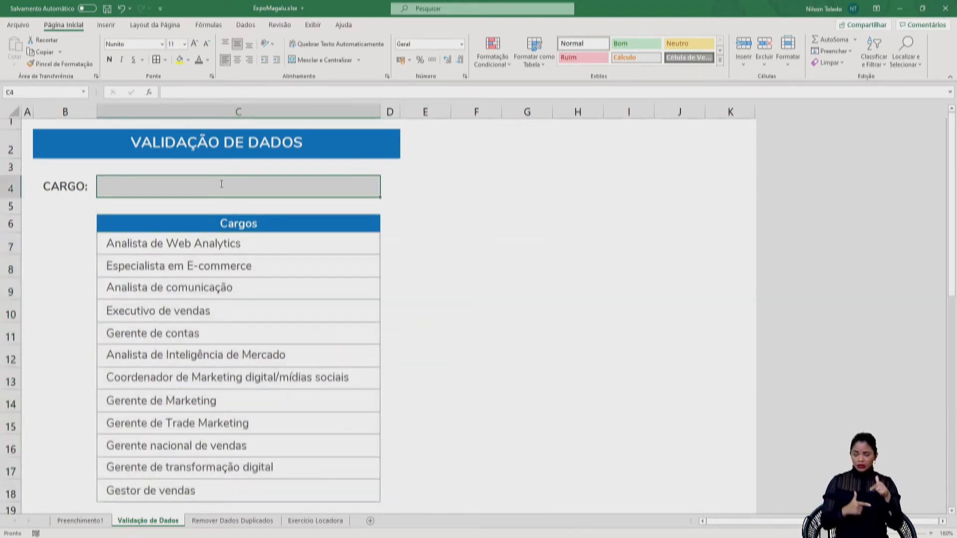
Start data validation on the empty CARGO cell C4 and set the allowed criterion to Lista.
text(Analis)
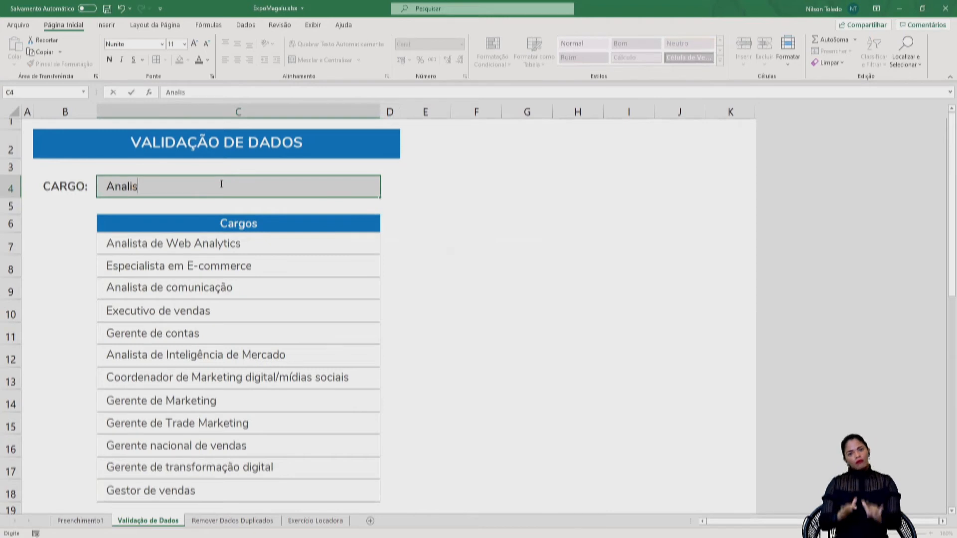
key(Escape)
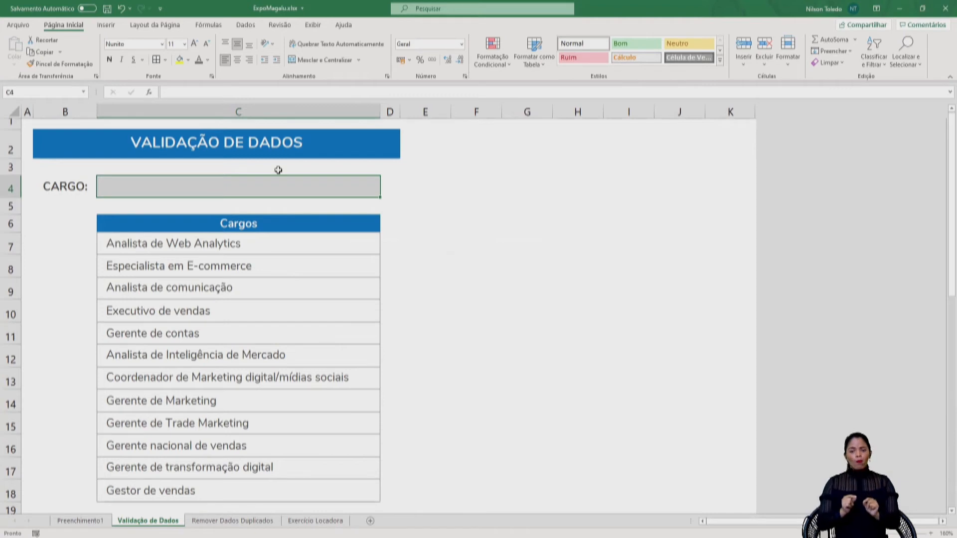
click(244, 26)
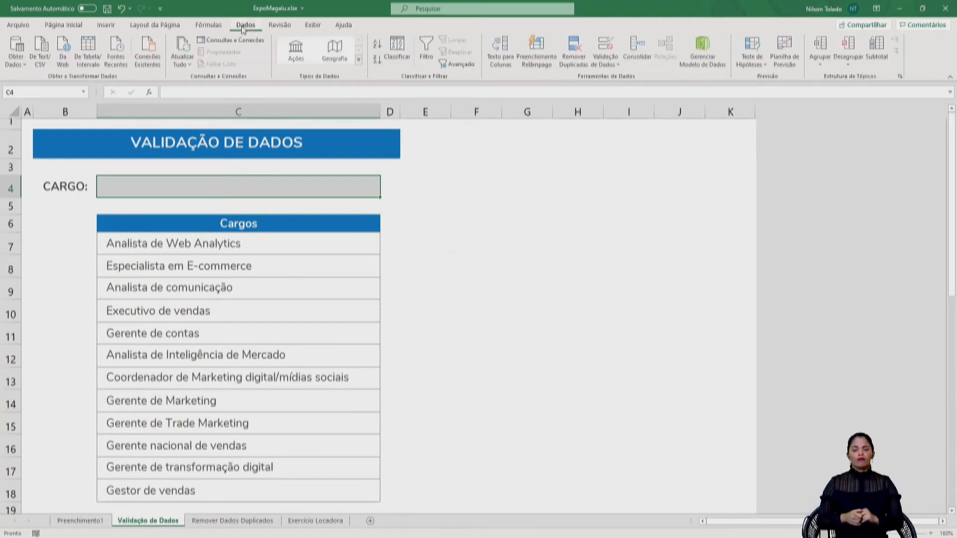
click(605, 48)
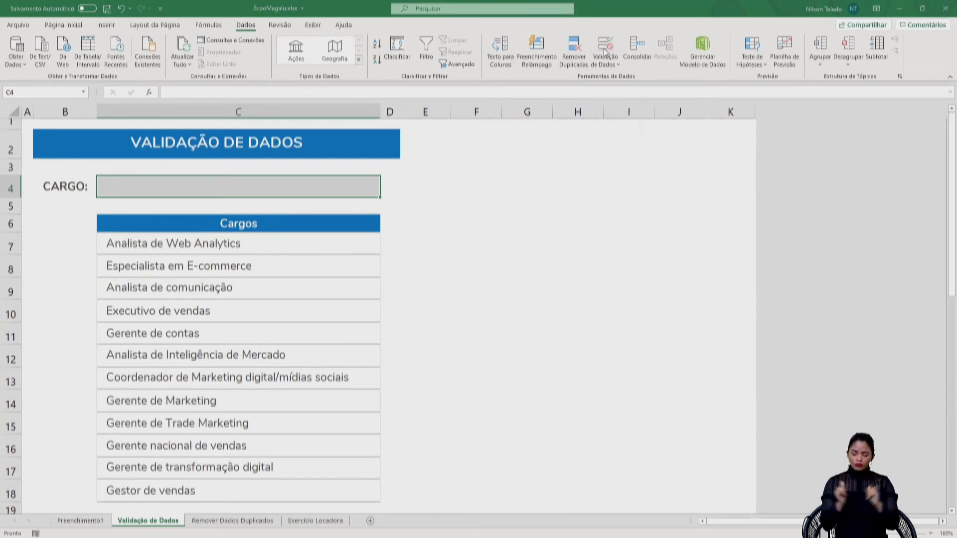
drag(549, 133, 544, 159)
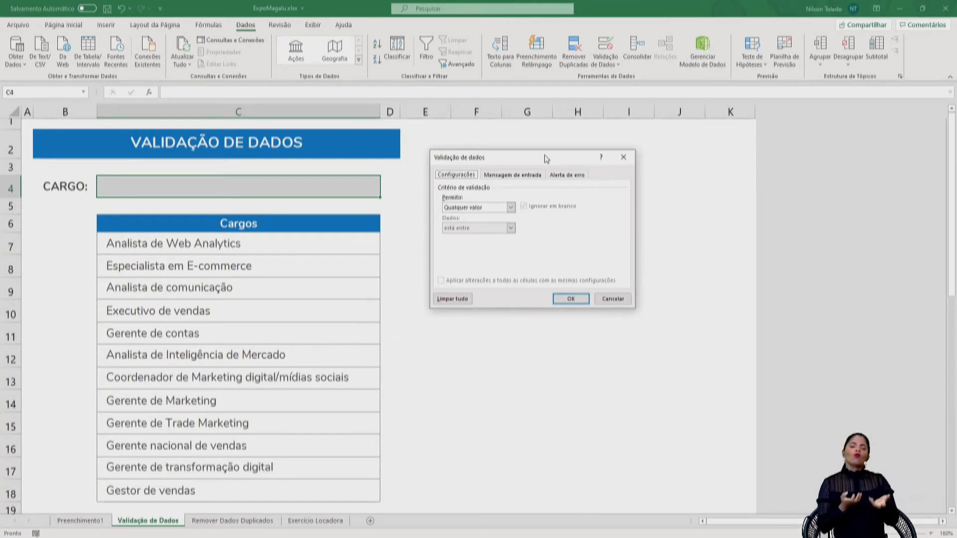
click(511, 208)
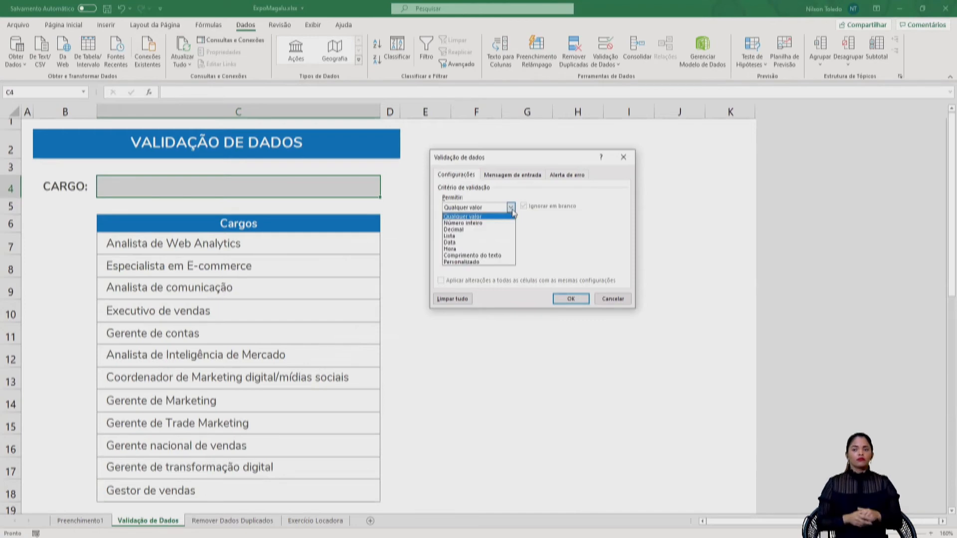
click(458, 237)
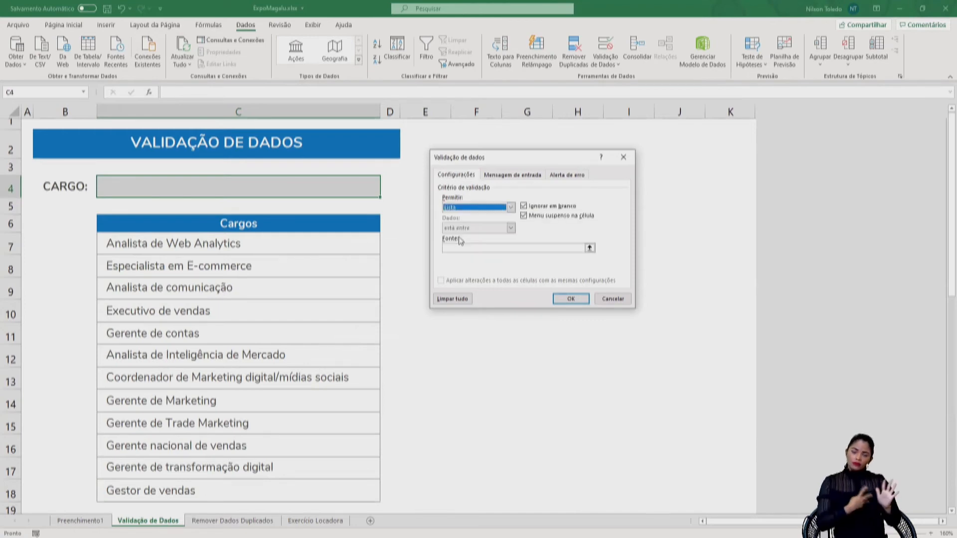
Try Sim;Não as the directly entered list source, and clear the source again.
click(475, 248)
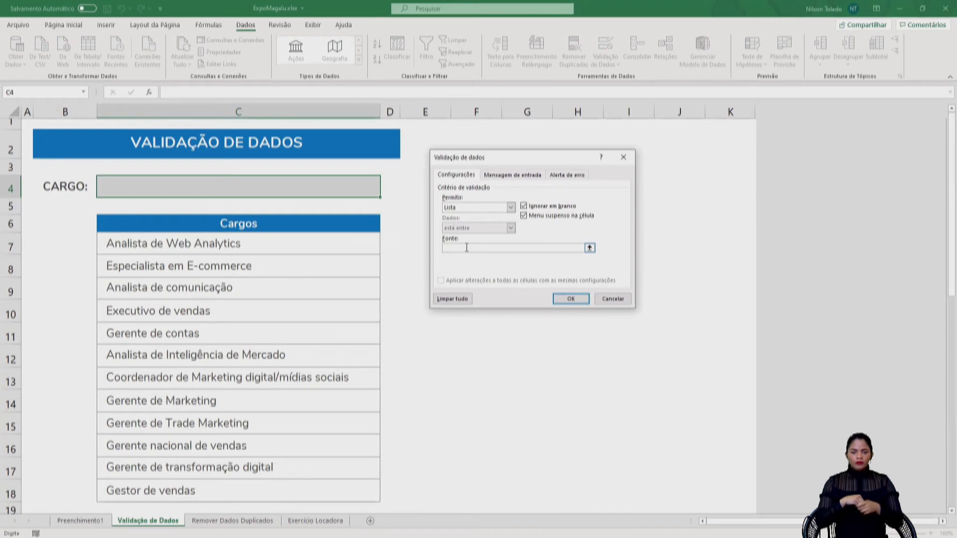
text(Sim)
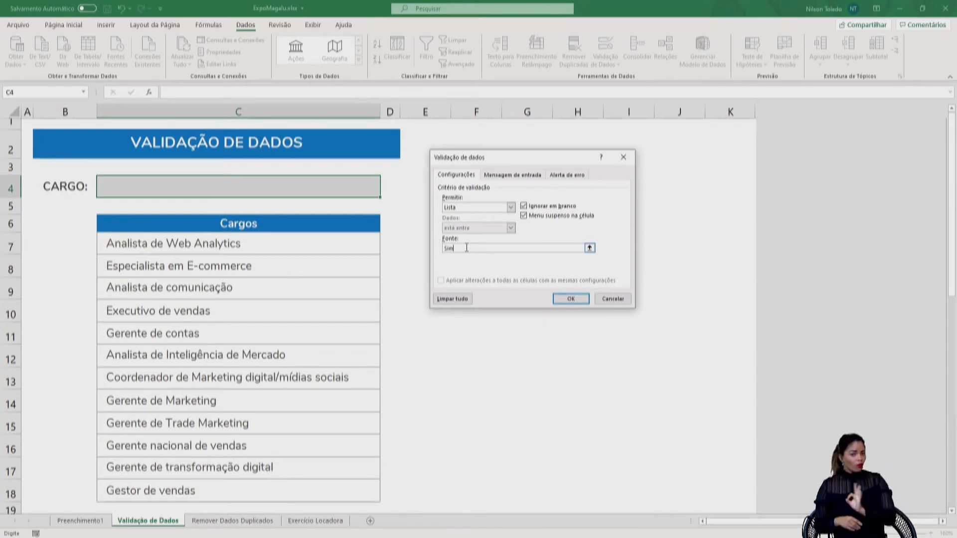
text(;Não)
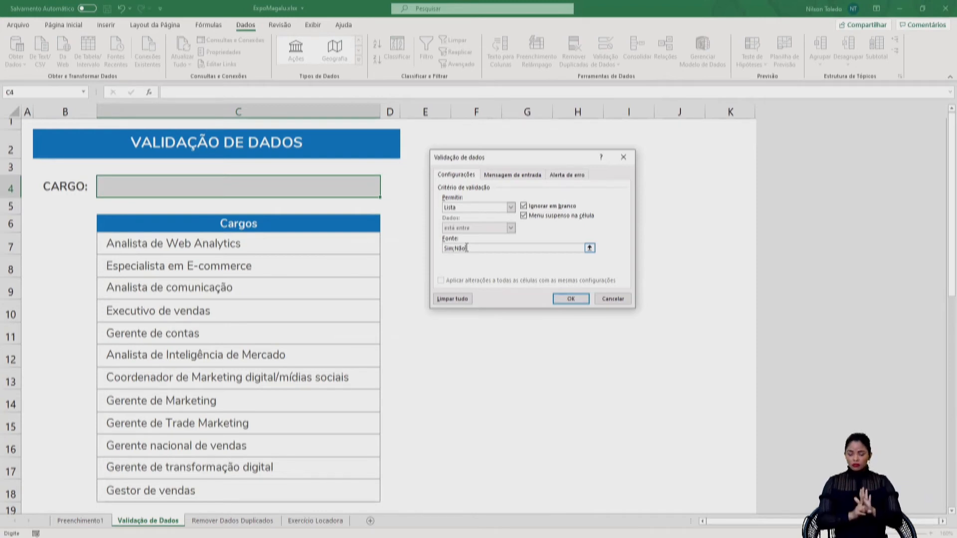
double_click(496, 248)
key(Delete)
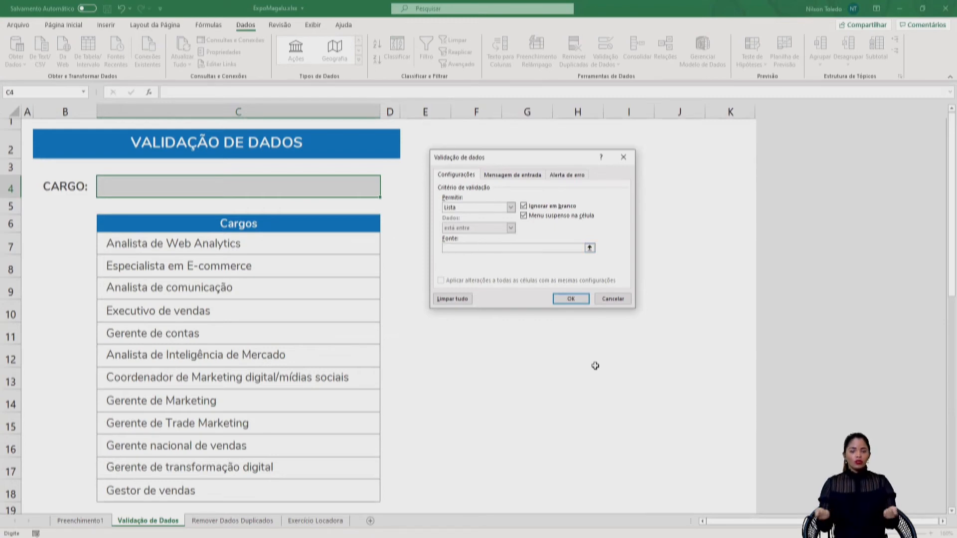
Set the validation list's source to the Cargos range =$C$7:$C$18 and apply the rule to C4.
click(590, 247)
drag(213, 242, 213, 482)
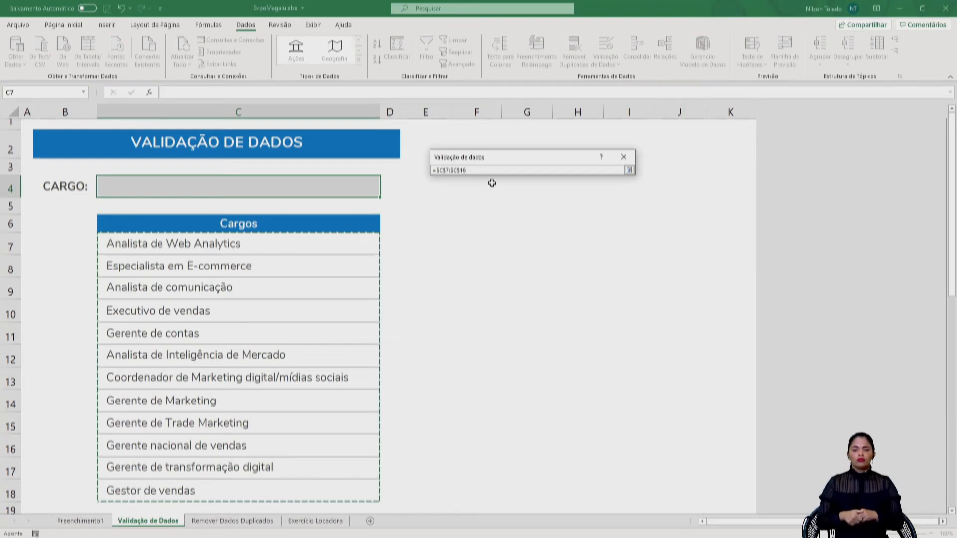
drag(477, 170, 431, 170)
click(484, 170)
drag(493, 172, 416, 173)
click(502, 171)
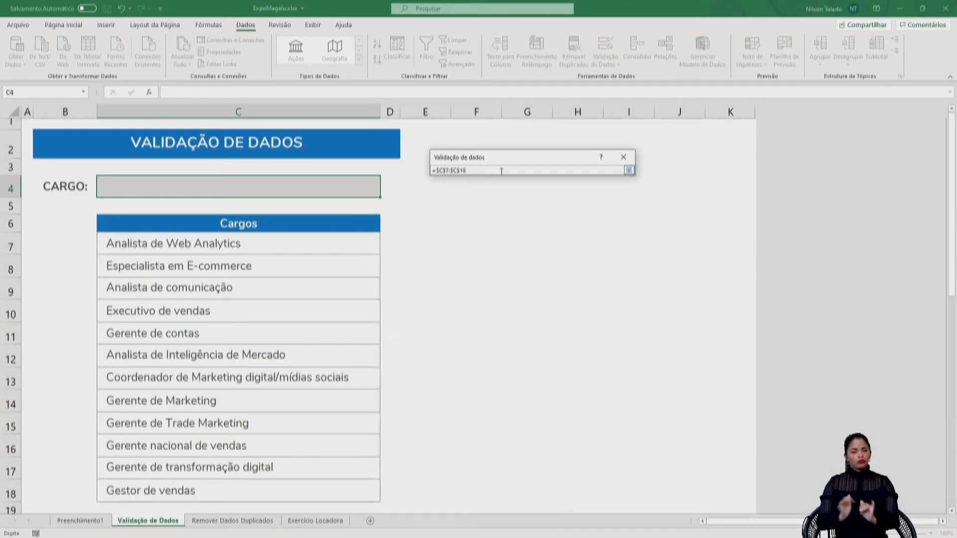
key(Return)
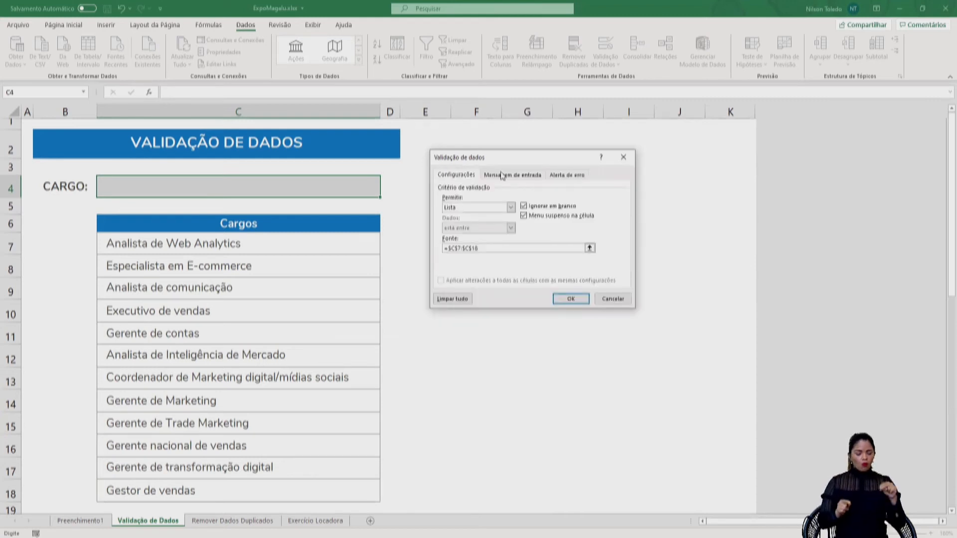
click(571, 300)
Try the C4 list with Especialista em E-commerce, Analista de comunicação, Analista de Inteligência de Mercado and Gerente de Trade Marketing.
click(385, 193)
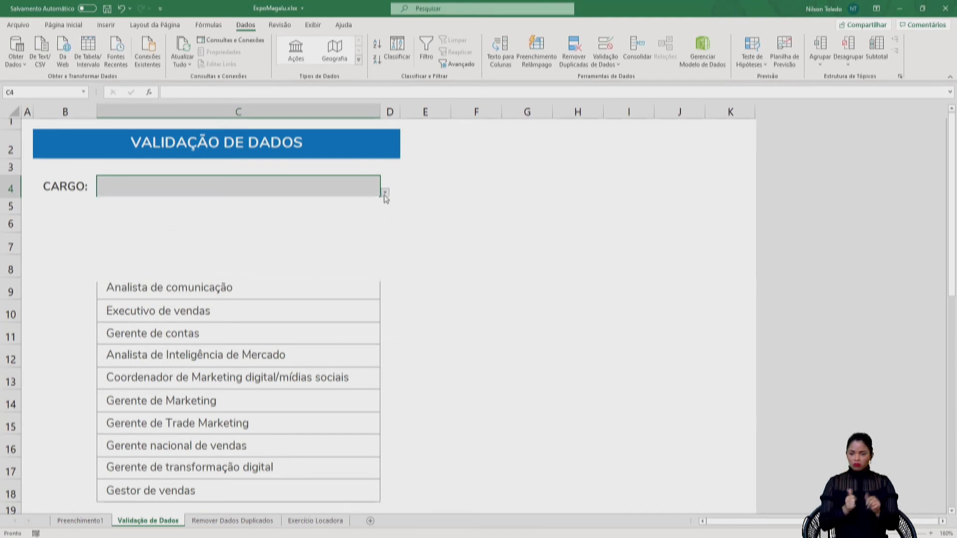
click(181, 214)
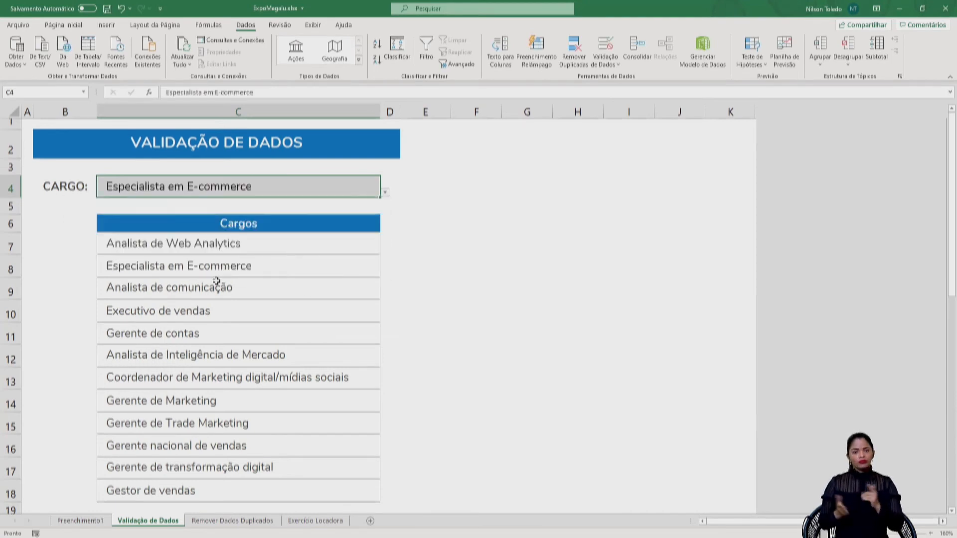
click(386, 192)
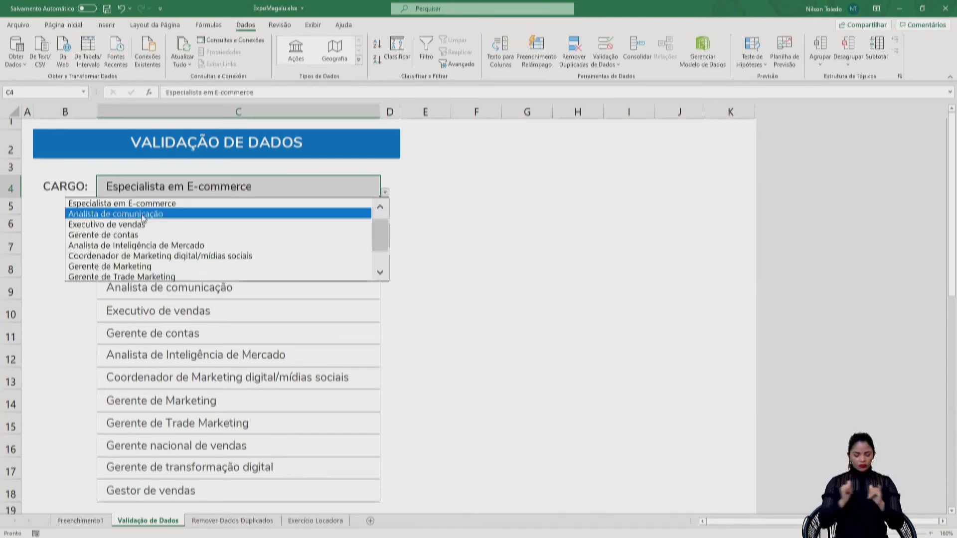
click(165, 213)
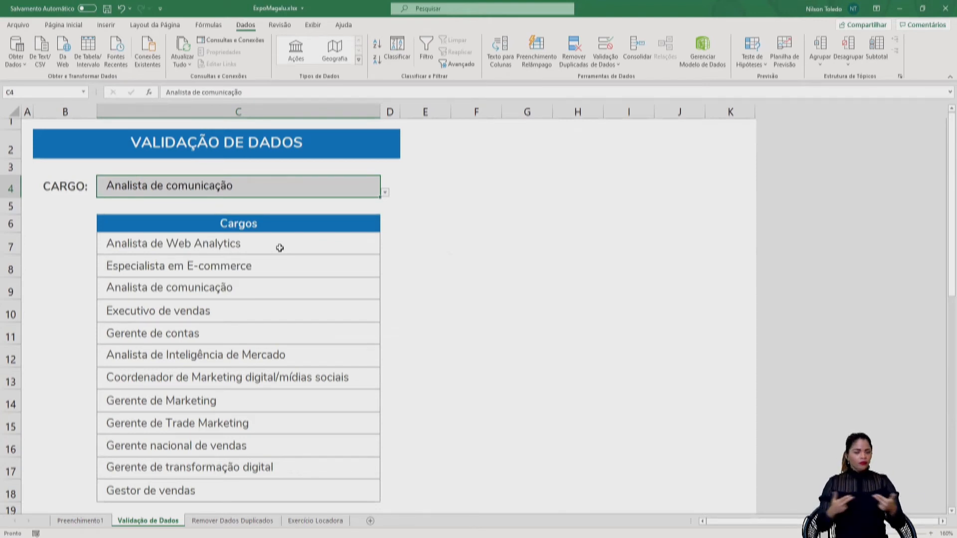
click(386, 193)
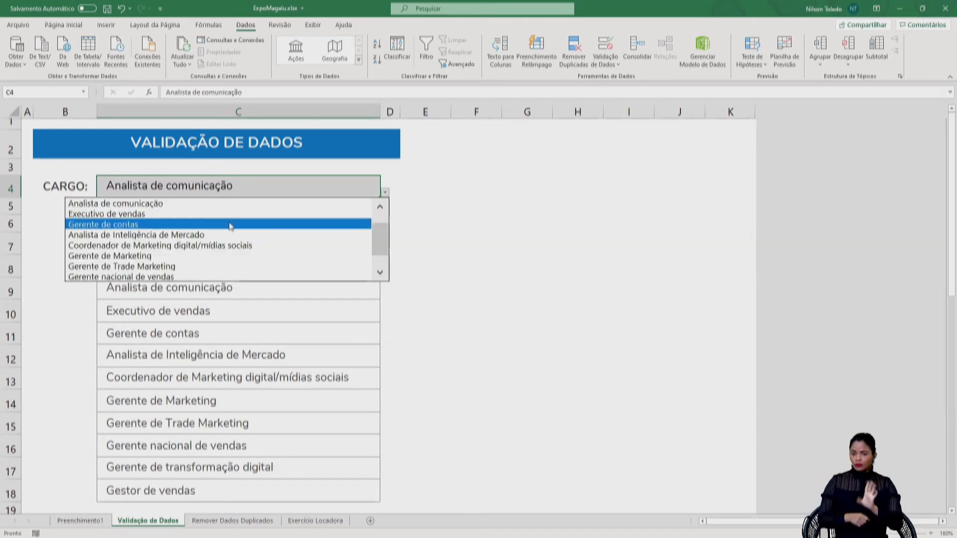
click(217, 235)
click(386, 193)
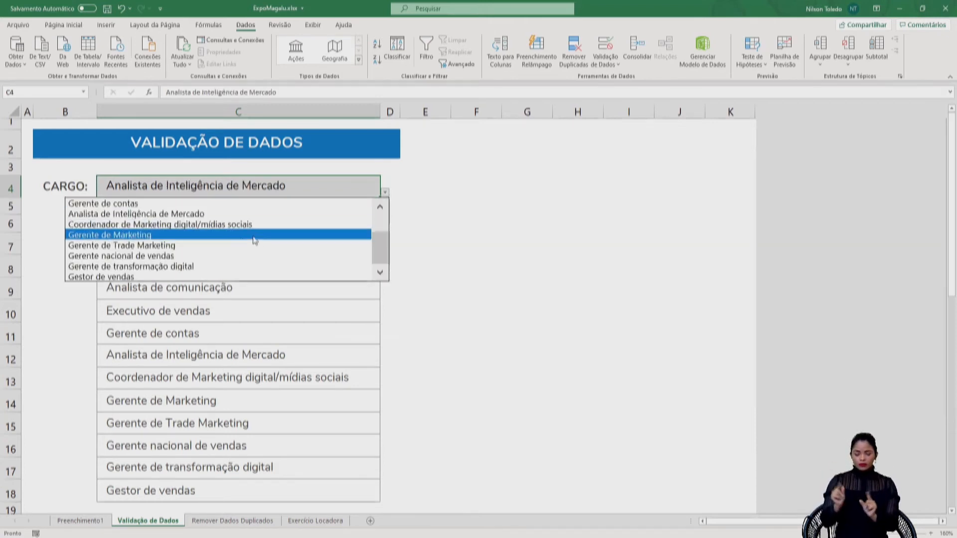
click(239, 246)
click(316, 292)
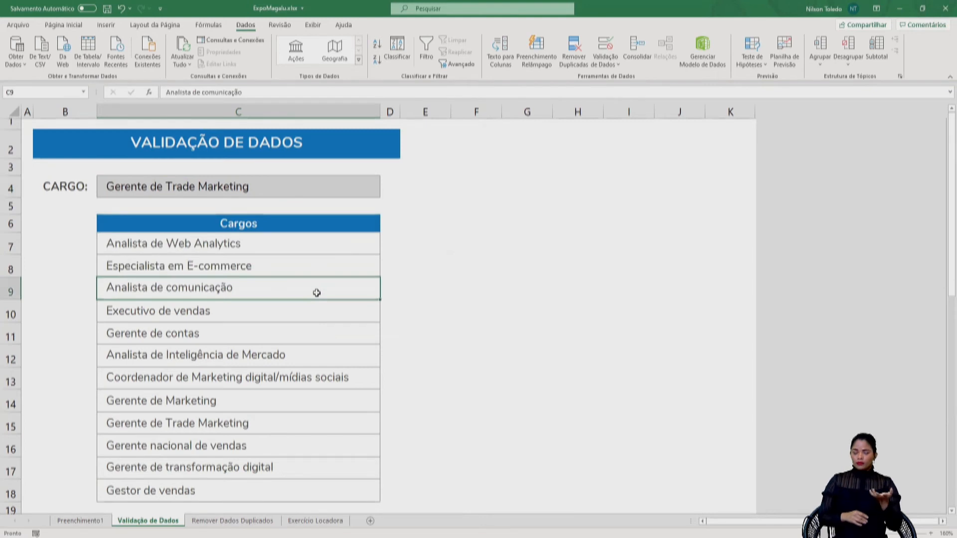
Compare the Cargos range C7:C18 with the options offered by the CARGO cell's list.
drag(210, 243, 217, 482)
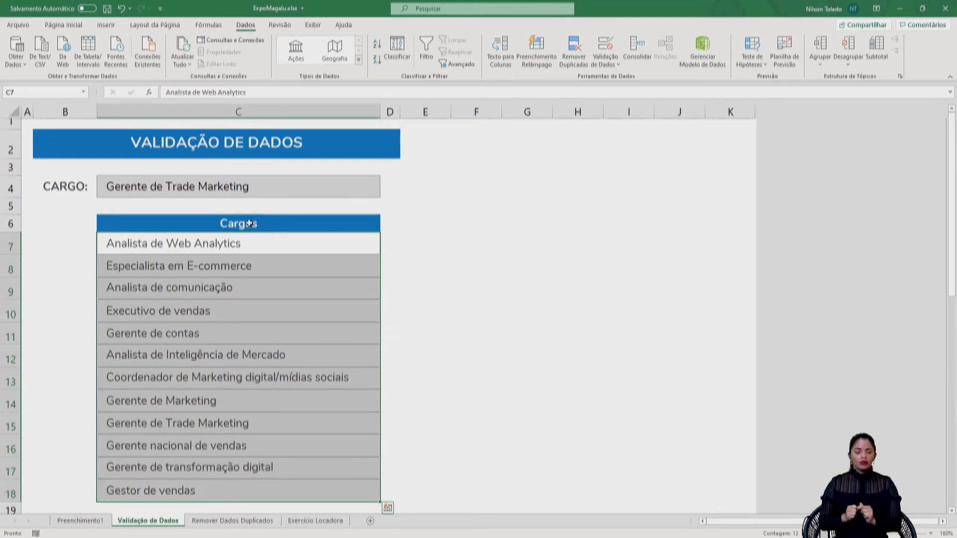
click(255, 192)
click(387, 194)
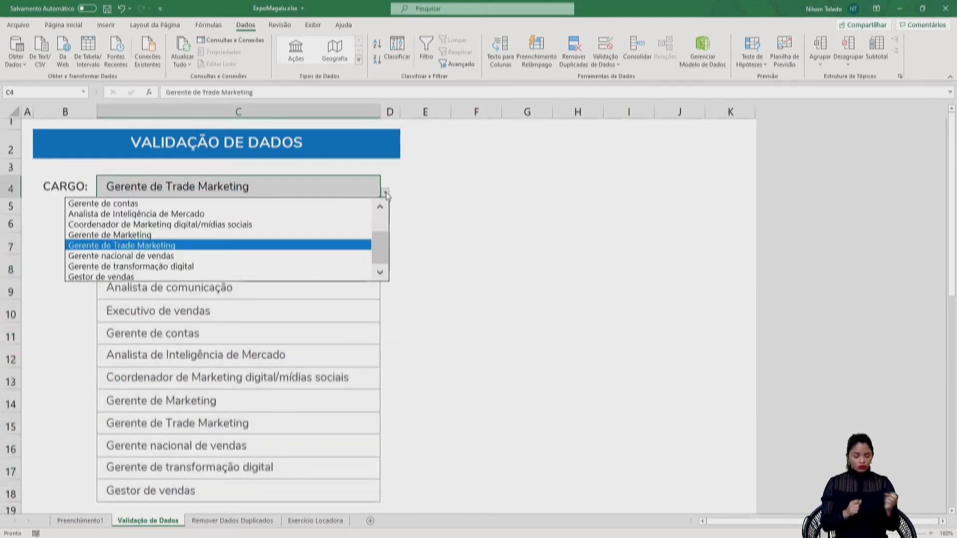
click(271, 354)
Change the Cargos entry in C11 to Gerente de Contas Internas.
click(232, 334)
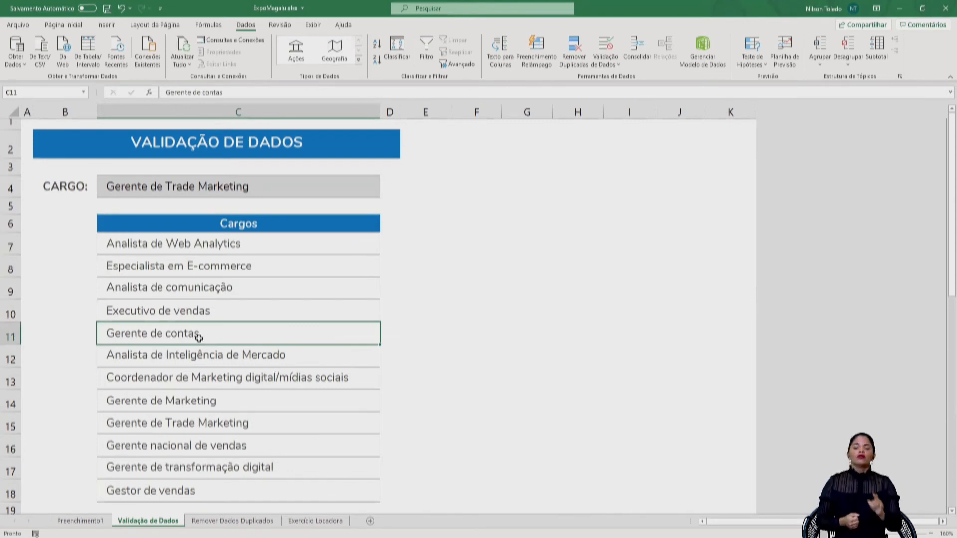
key(F2)
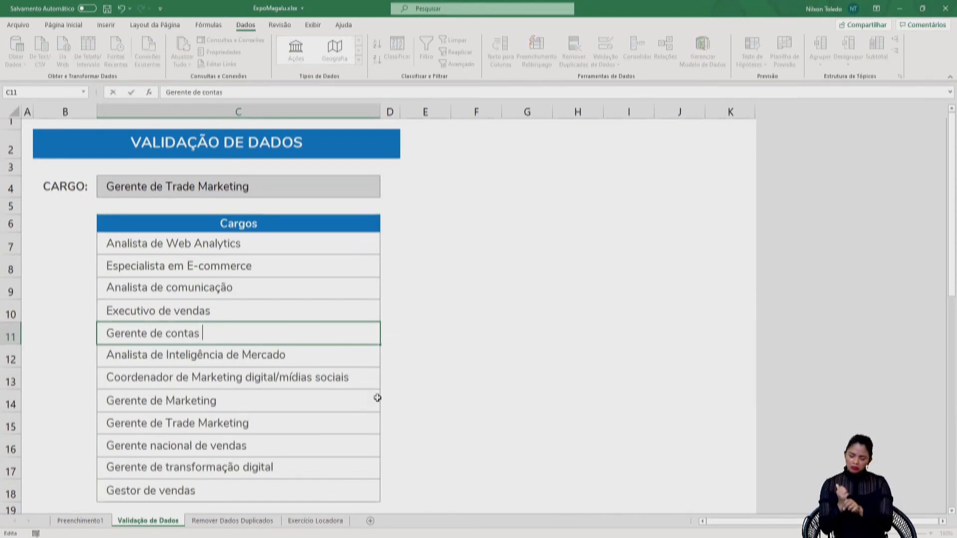
text(Internas)
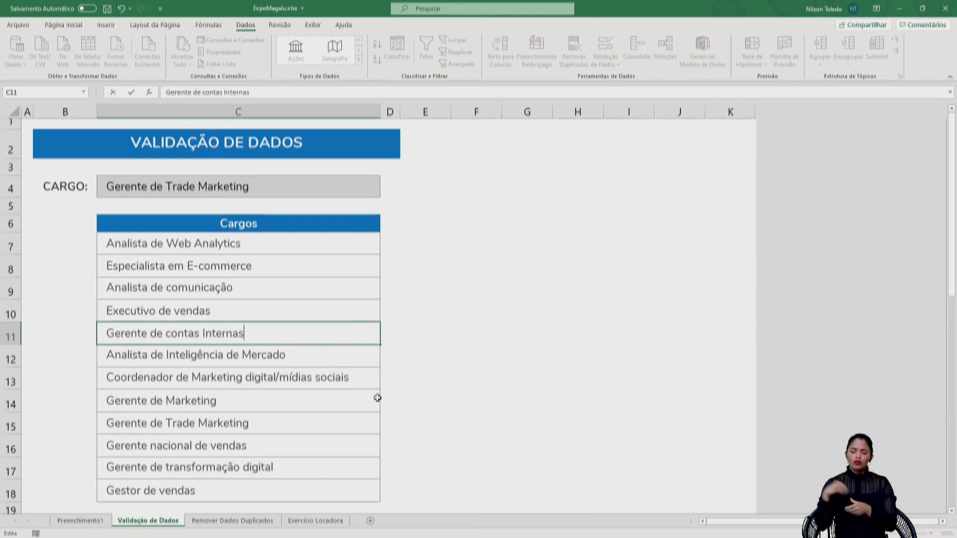
click(167, 333)
drag(167, 333, 172, 333)
text(C)
key(Return)
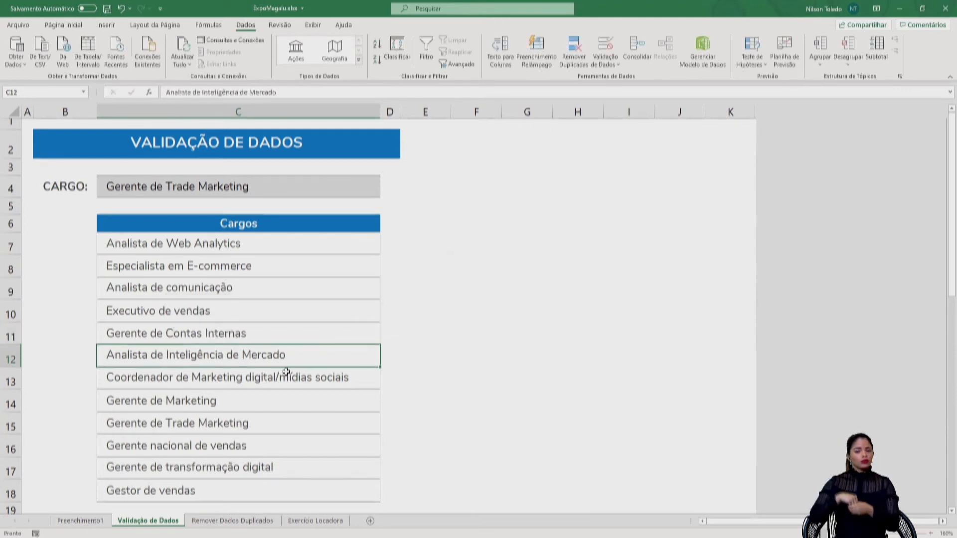
Choose Gerente de Contas Internas from the validation list of the CARGO cell C4.
click(236, 338)
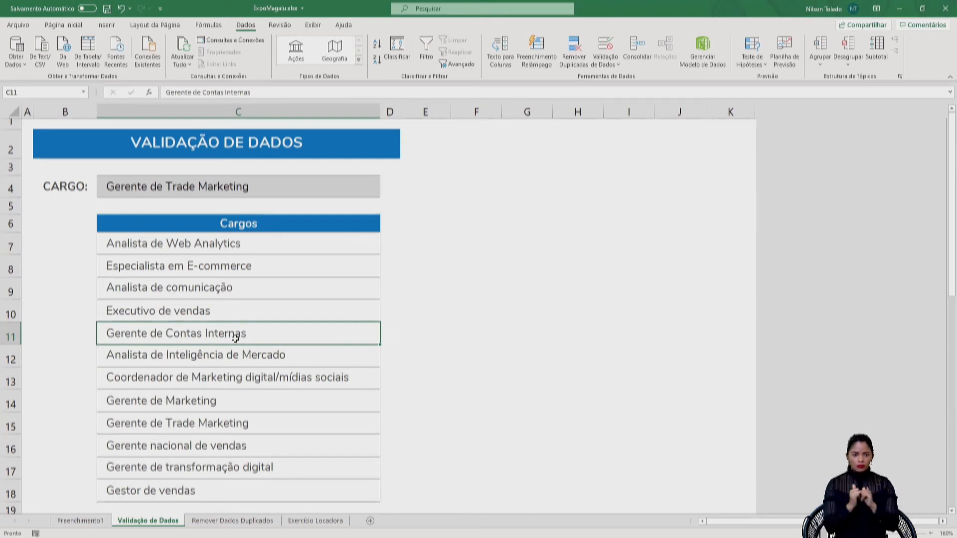
click(320, 181)
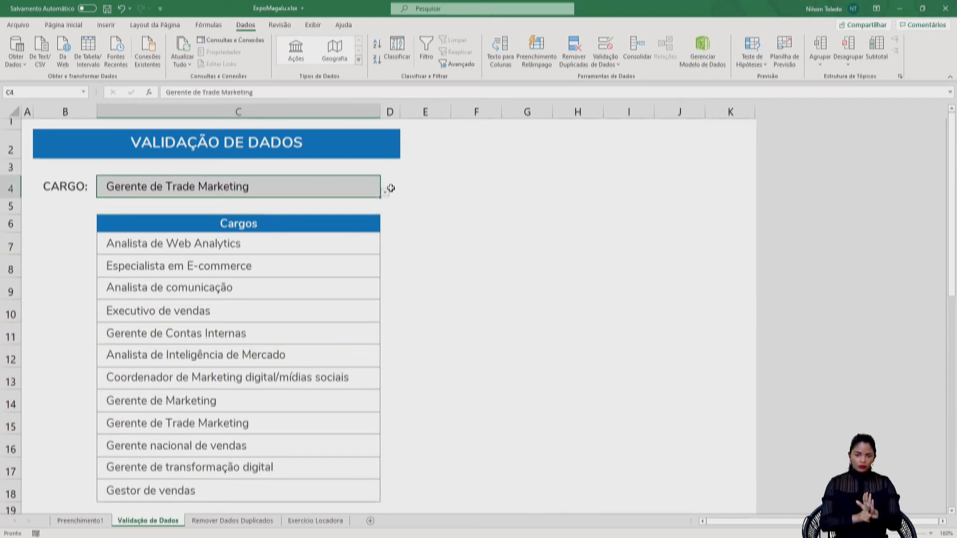
click(390, 195)
click(379, 188)
click(385, 192)
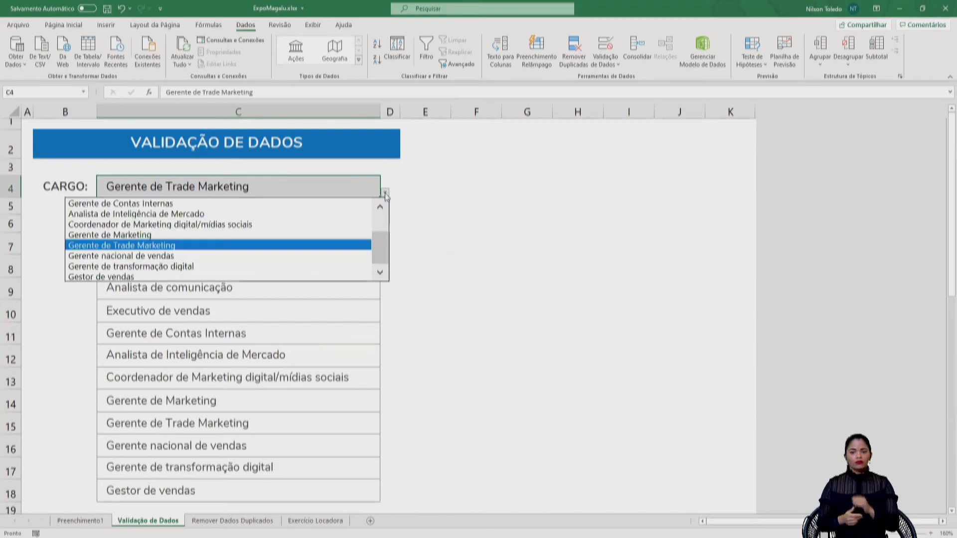
click(380, 206)
click(380, 207)
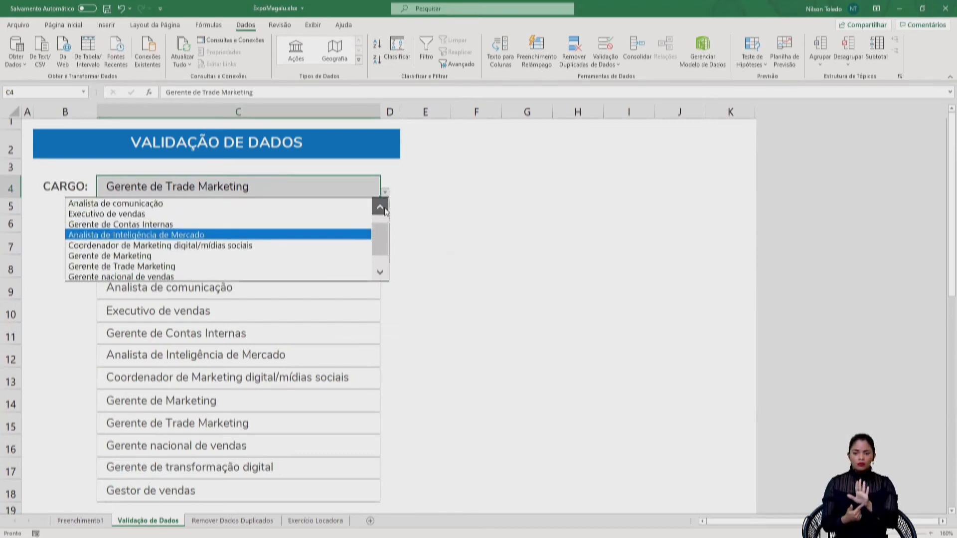
click(380, 206)
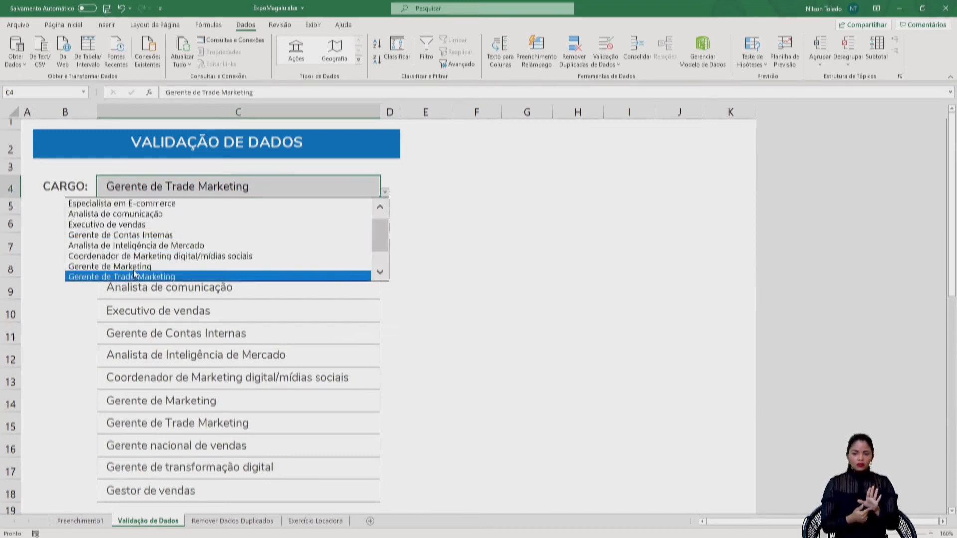
click(100, 235)
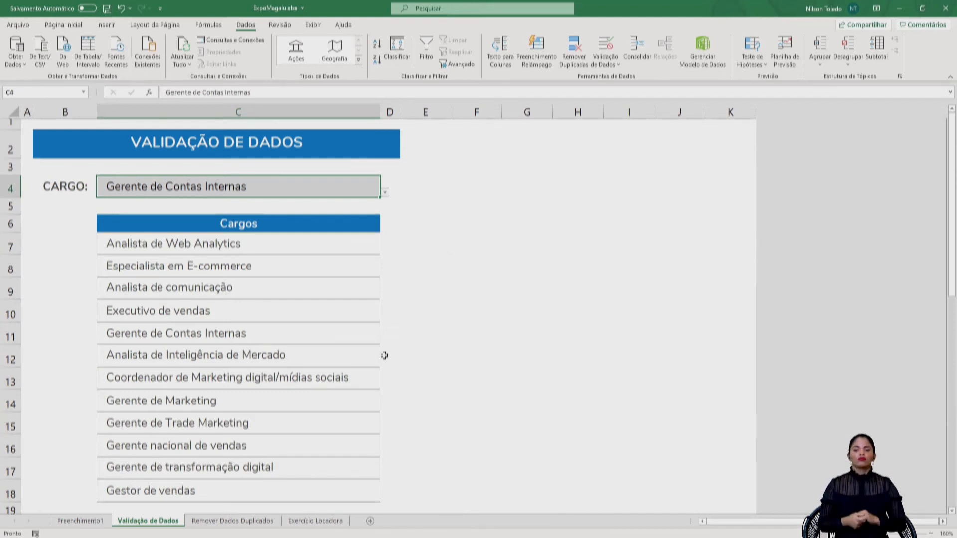
Open the Remover Dados Duplicados sheet.
key(alt+Tab)
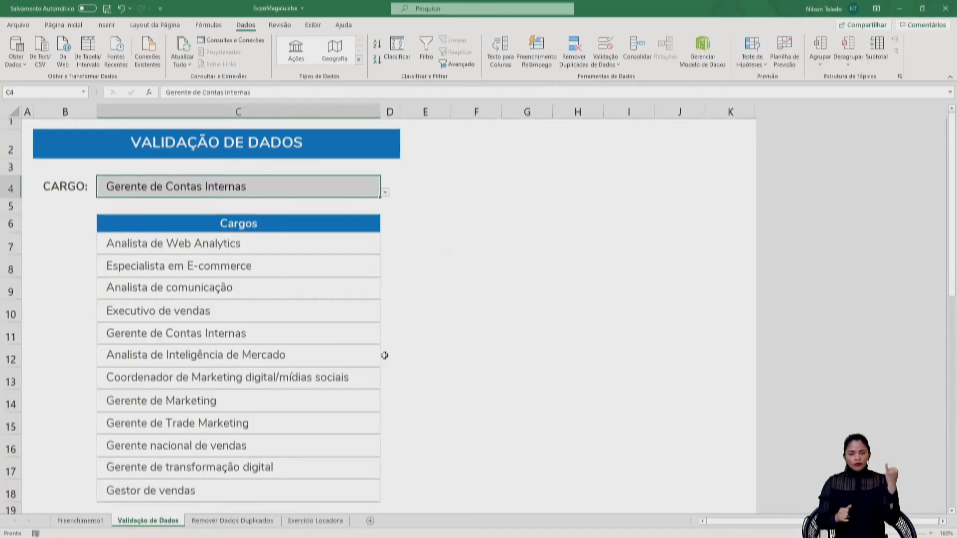
click(264, 522)
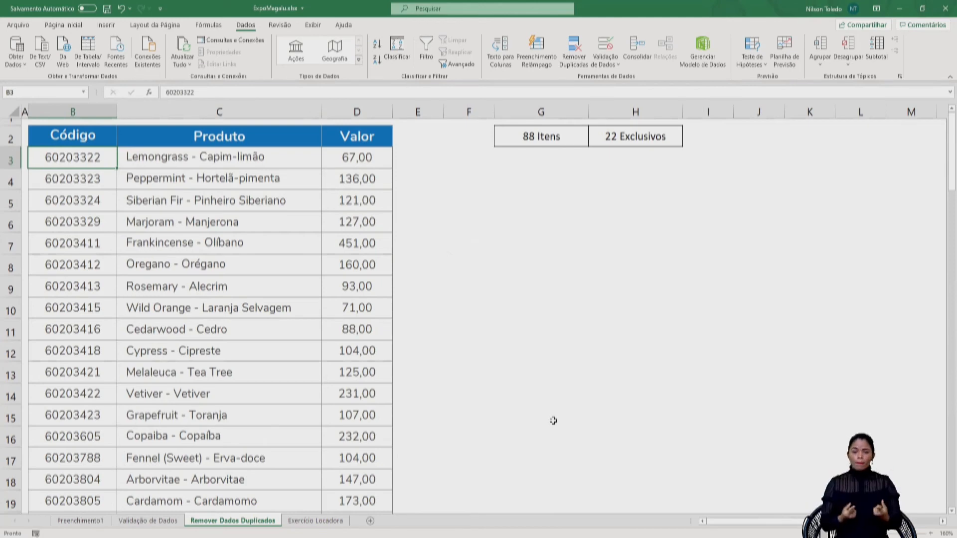
Examine the product list through its last rows and the item-count cells G2 and H2.
click(576, 138)
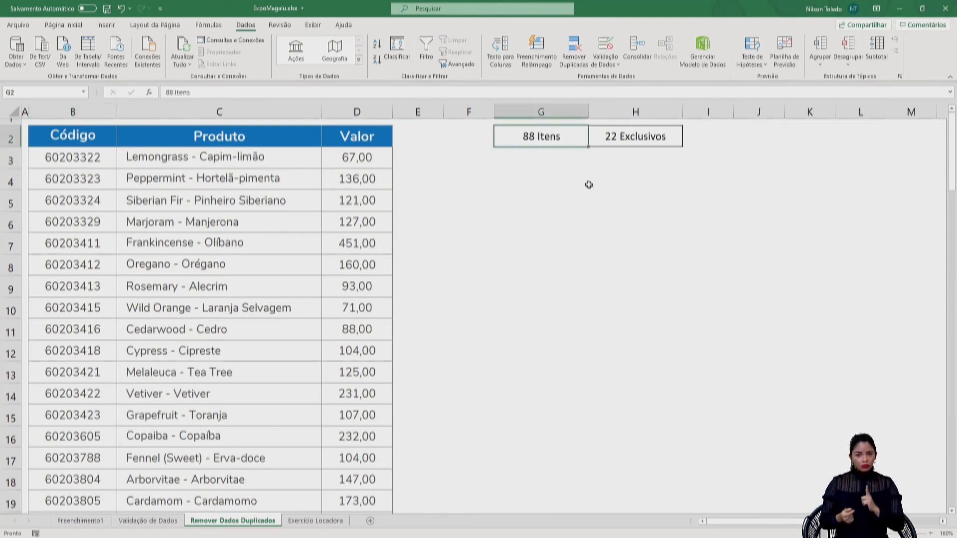
scroll(248, 310, down, 4)
scroll(249, 311, down, 20)
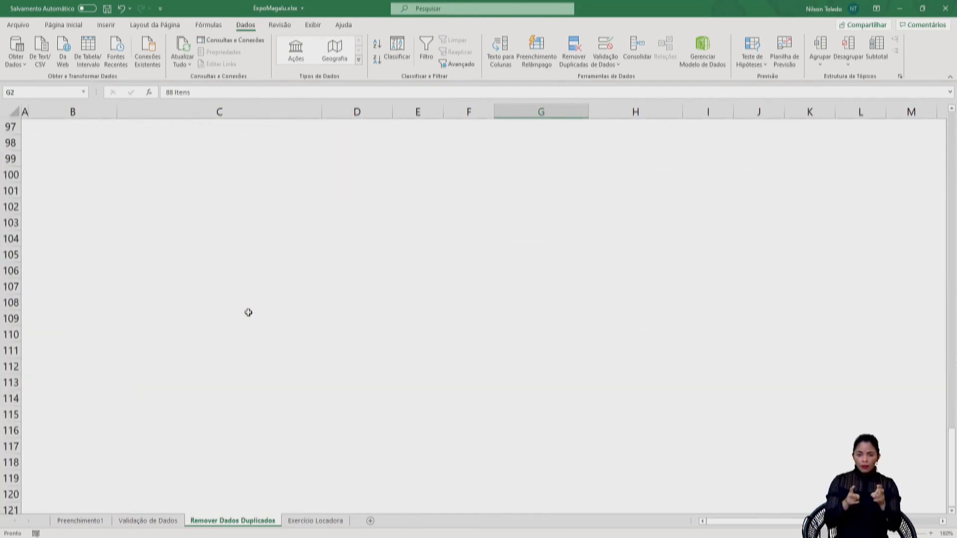
scroll(248, 313, up, 20)
scroll(342, 265, up, 8)
click(611, 131)
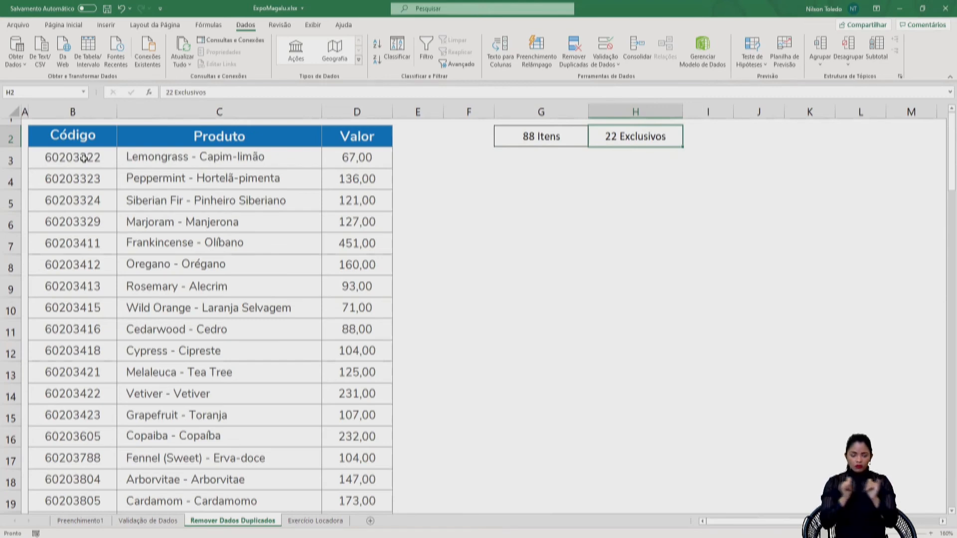
Remove the duplicates from all product rows starting at B3, comparing the Código, Produto and Valor columns, and check the remaining list.
drag(84, 158, 370, 467)
scroll(394, 424, up, 20)
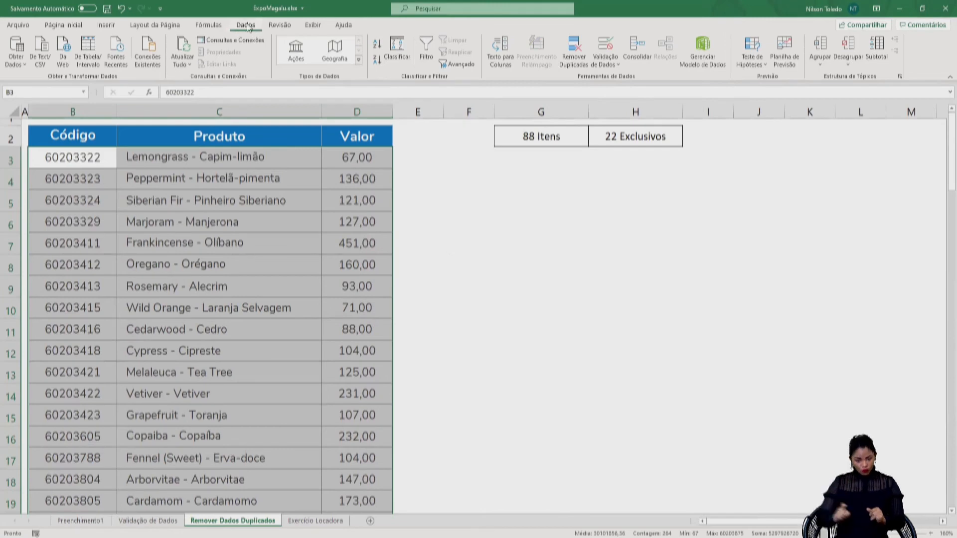
click(572, 59)
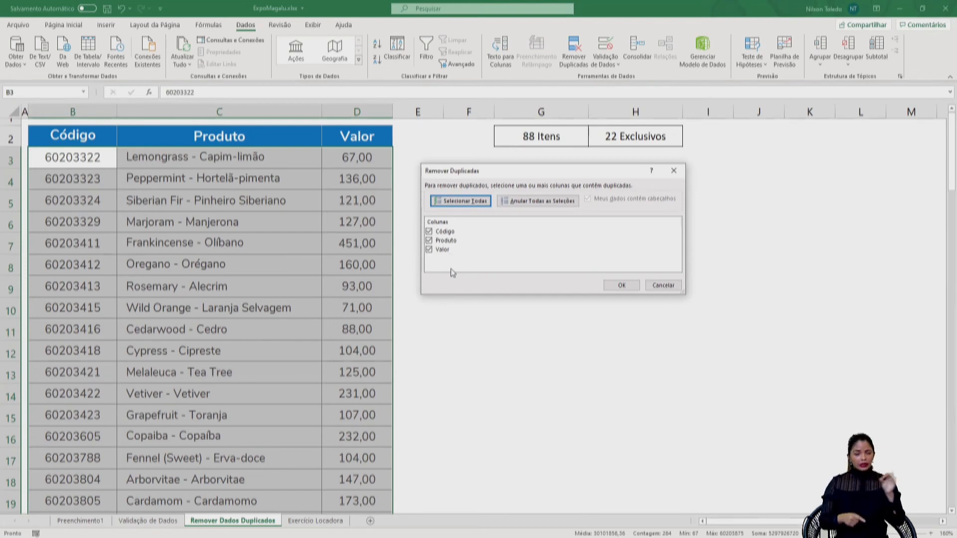
click(621, 286)
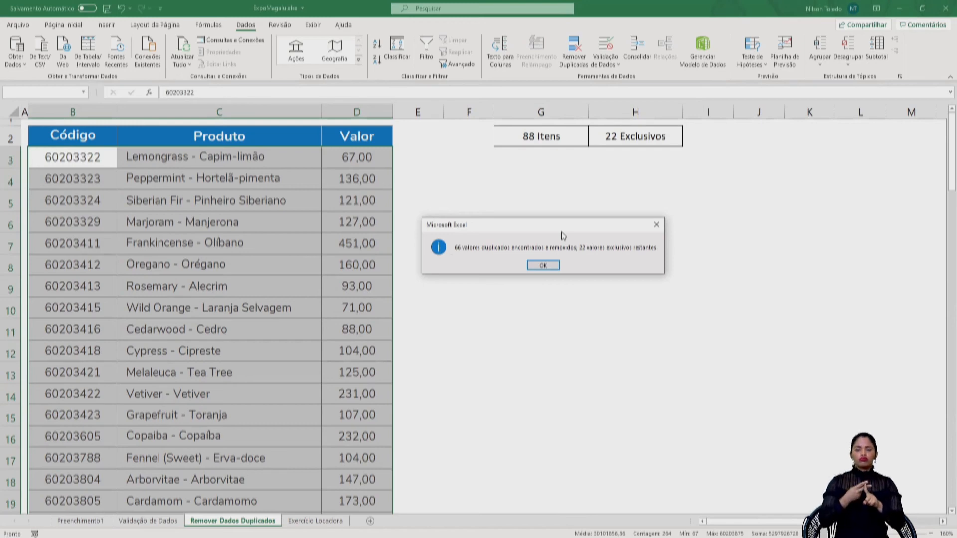
click(543, 265)
click(488, 269)
scroll(410, 238, down, 4)
scroll(408, 252, up, 4)
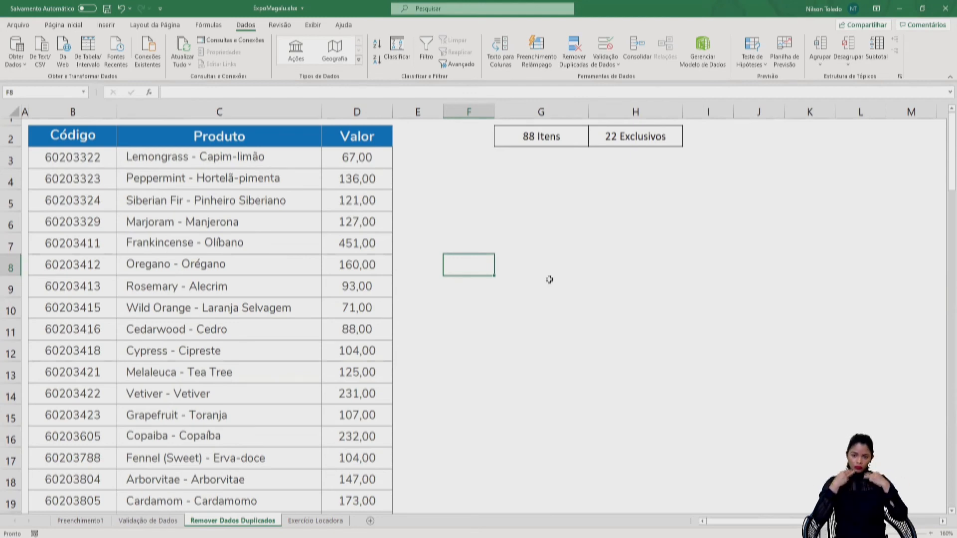
Open the Exercício Locadora sheet and delete the empty row 6 between the headers and the games.
key(alt+Tab)
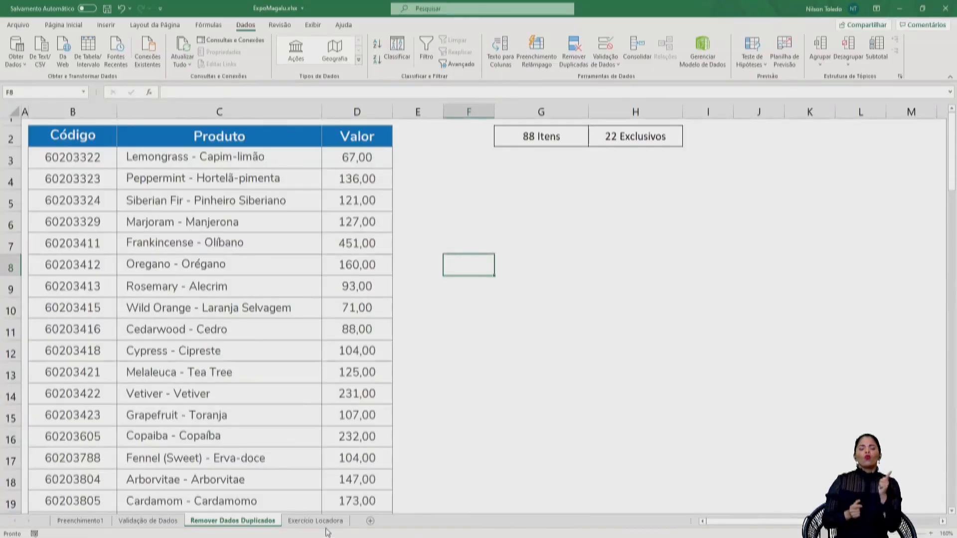
click(324, 521)
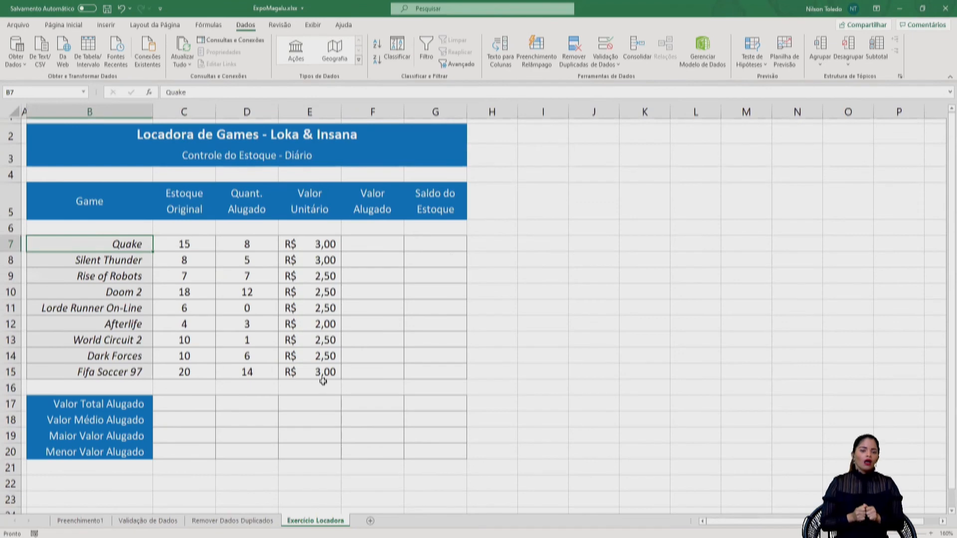
drag(95, 246, 413, 381)
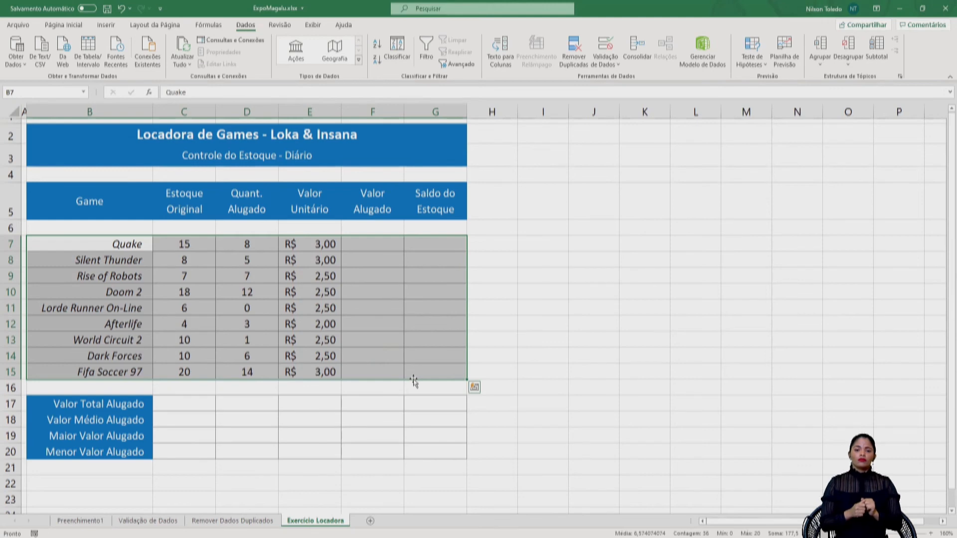
click(510, 369)
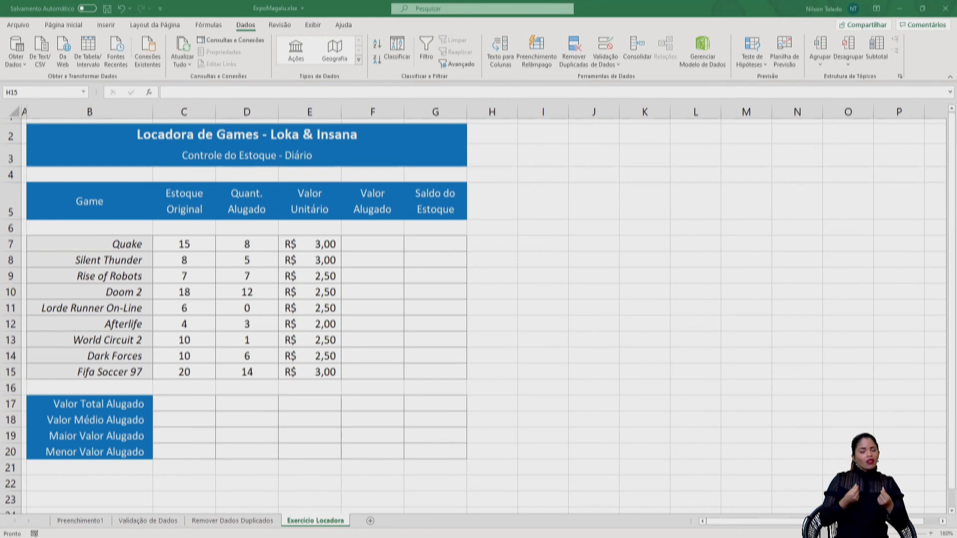
click(691, 370)
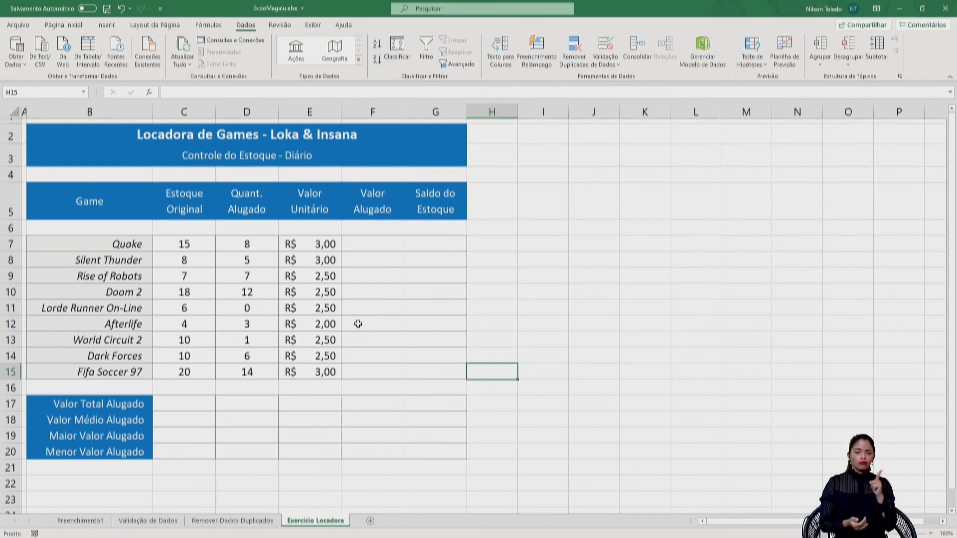
right_click(13, 228)
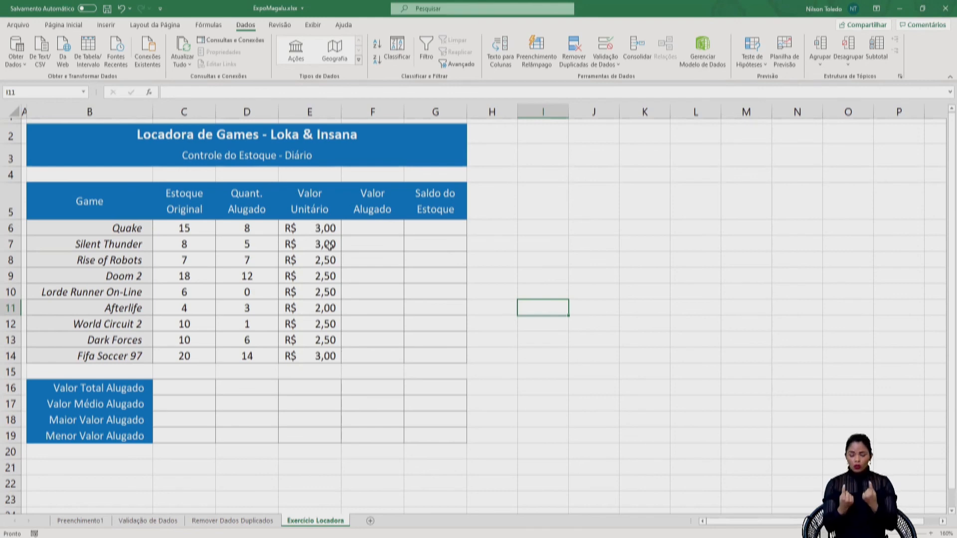
Calculate Valor Alugado in F6 with =D6*E6 and fill the formula down to F14.
click(386, 229)
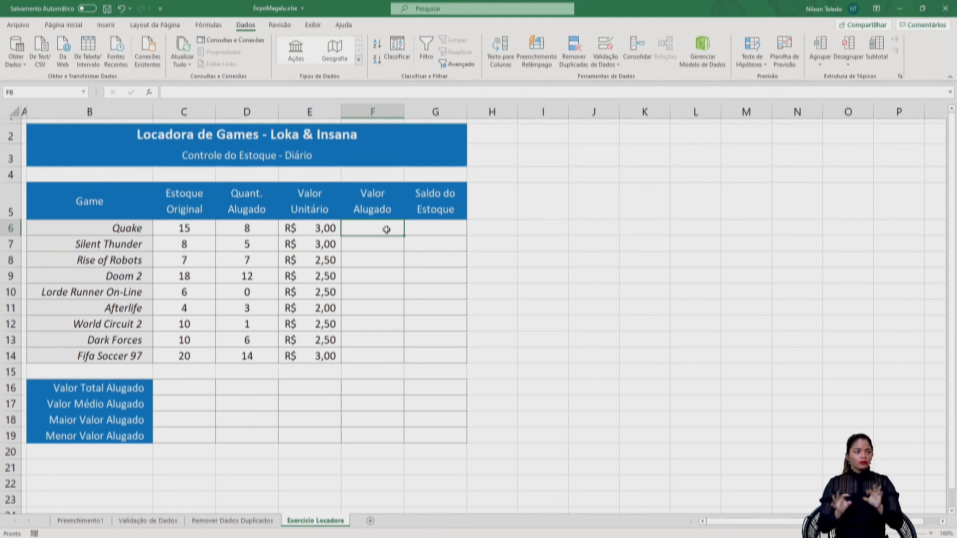
text(=)
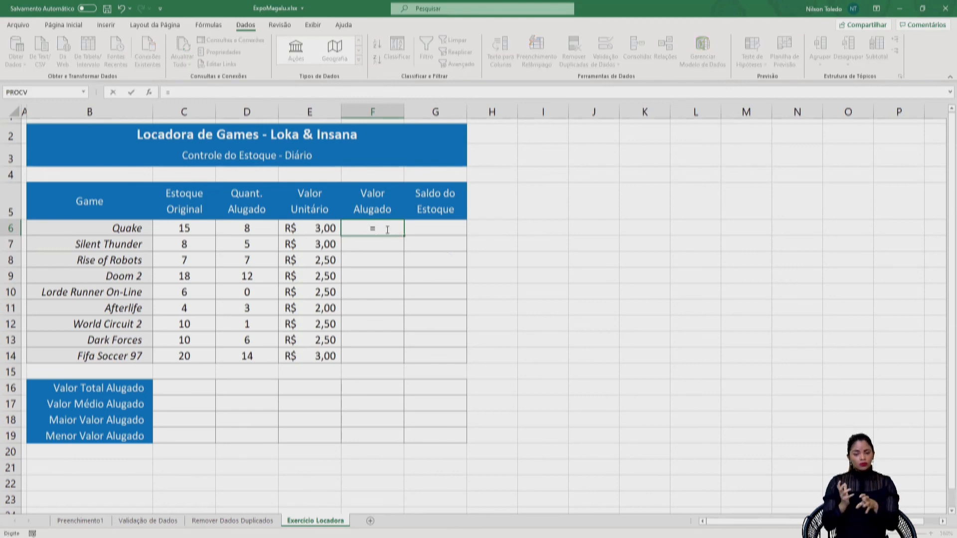
click(249, 227)
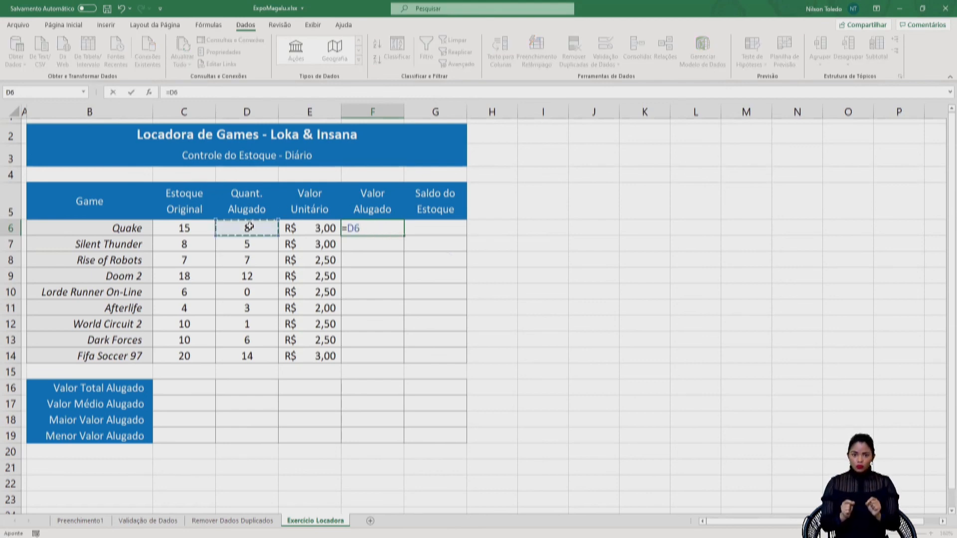
text(*)
click(306, 229)
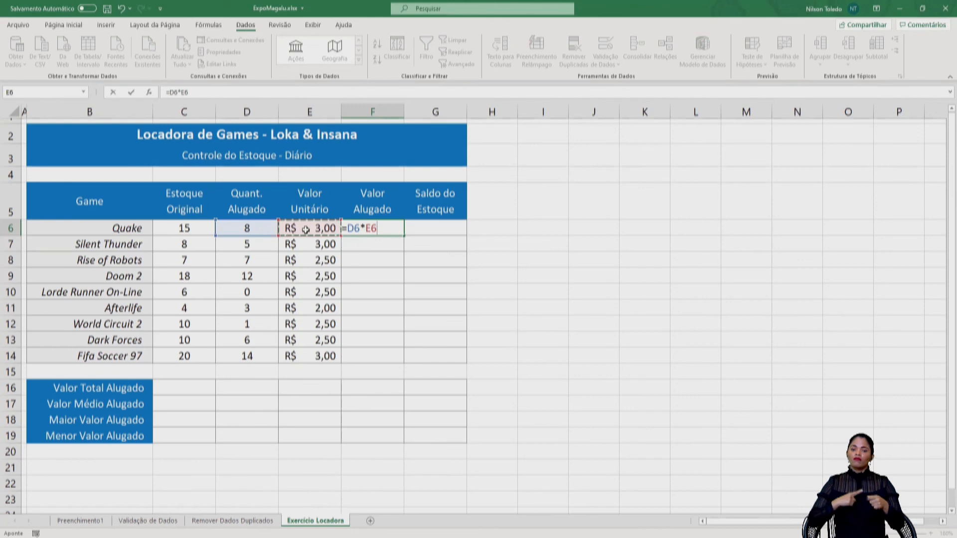
key(Return)
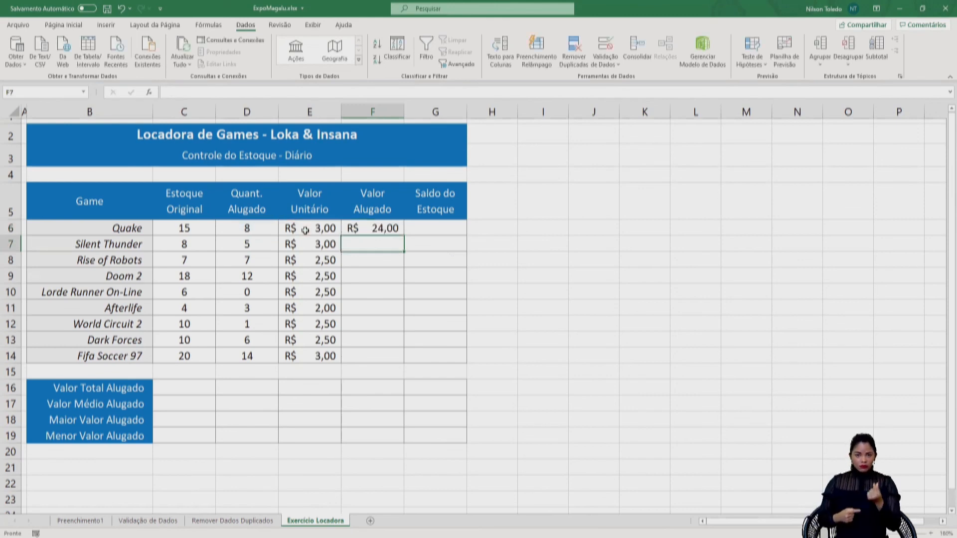
click(390, 229)
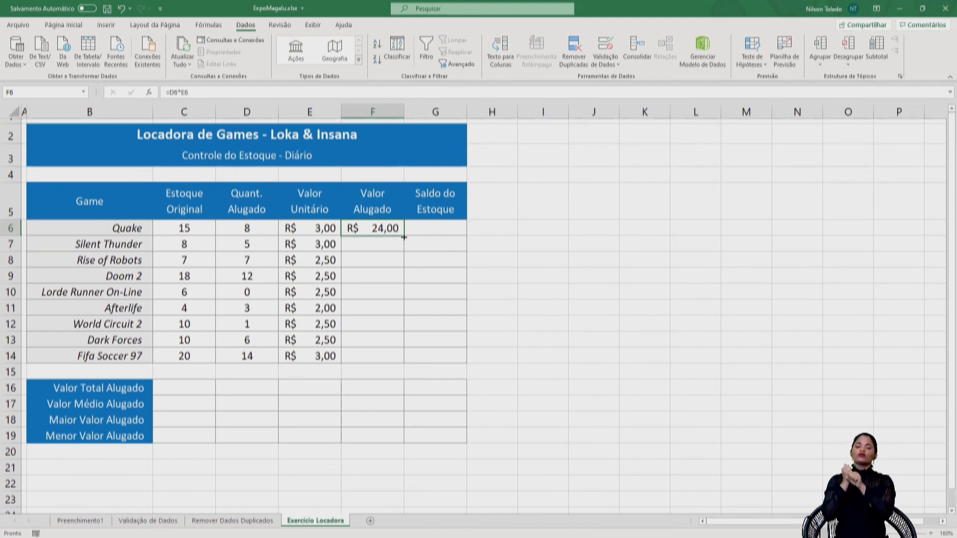
drag(404, 237, 400, 365)
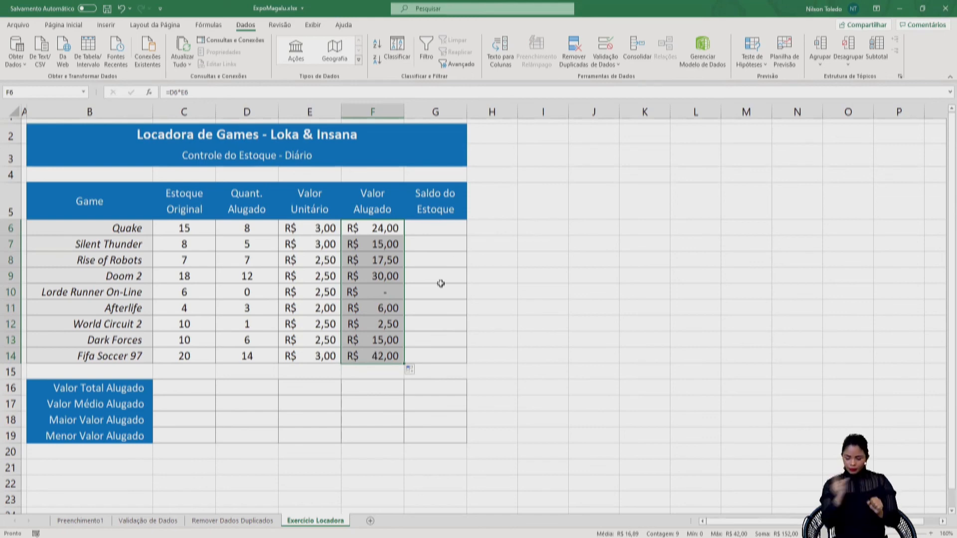
Calculate Saldo do Estoque in G6 with =C6-D6 and fill the formula down to G14.
click(445, 237)
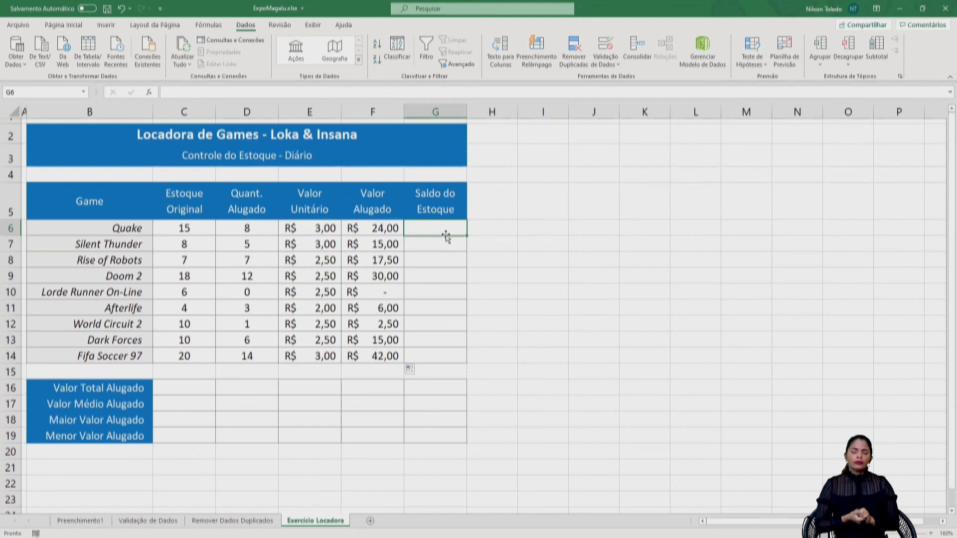
text(=)
click(177, 230)
text(-)
click(249, 229)
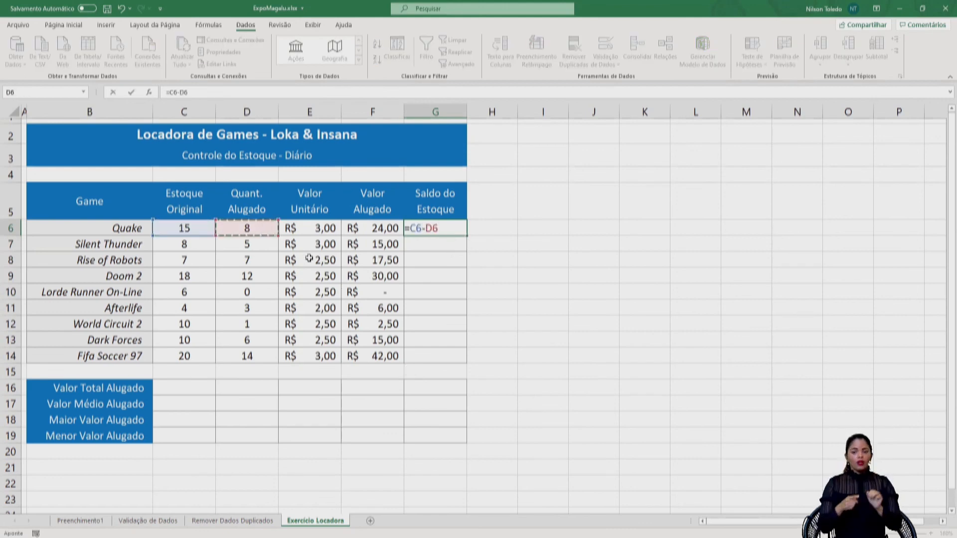
key(Return)
click(448, 231)
drag(466, 236, 463, 368)
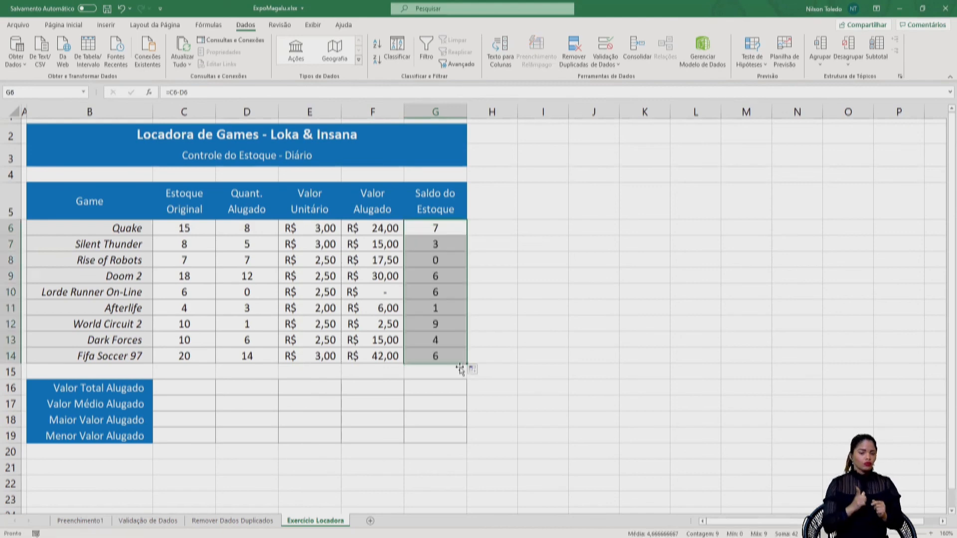
Clear the Valor Alugado and Saldo do Estoque formulas in F6:G14.
drag(377, 229, 413, 356)
key(Delete)
click(476, 345)
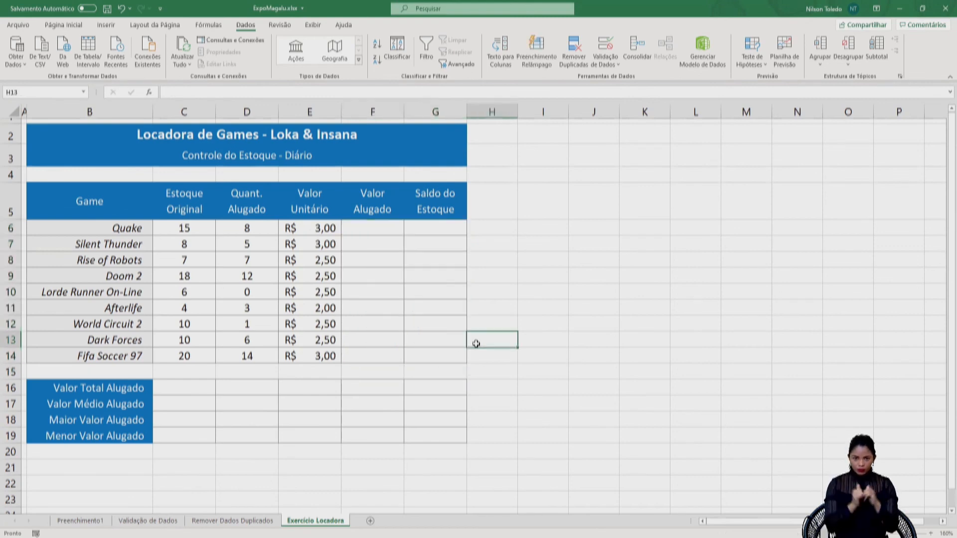
Format the range B5:G14 as a table with the first blue style of the Média group.
drag(120, 228, 420, 359)
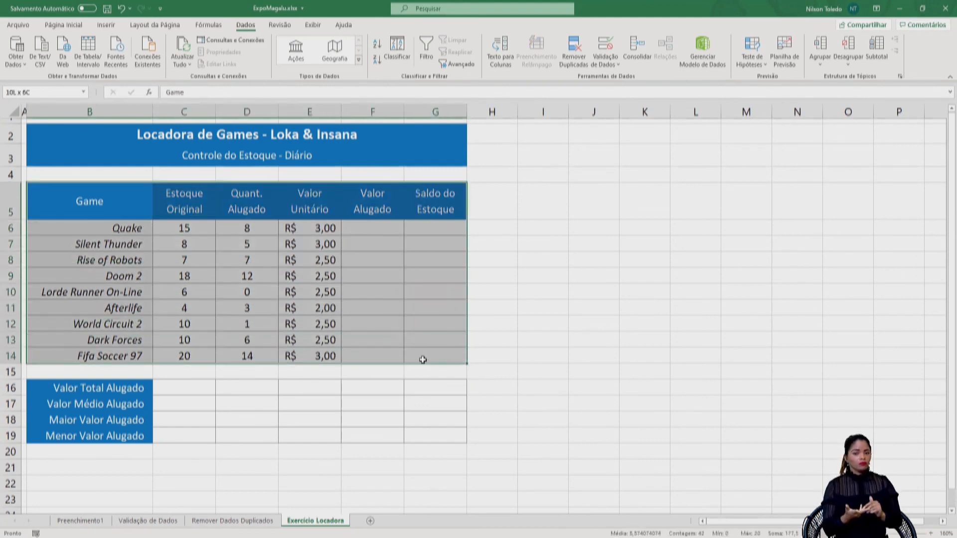
click(75, 26)
click(493, 50)
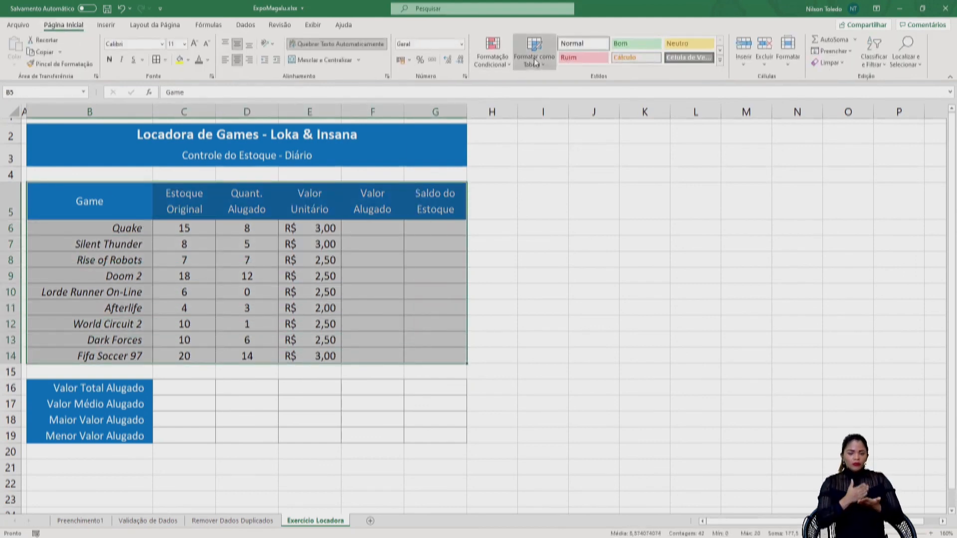
click(534, 50)
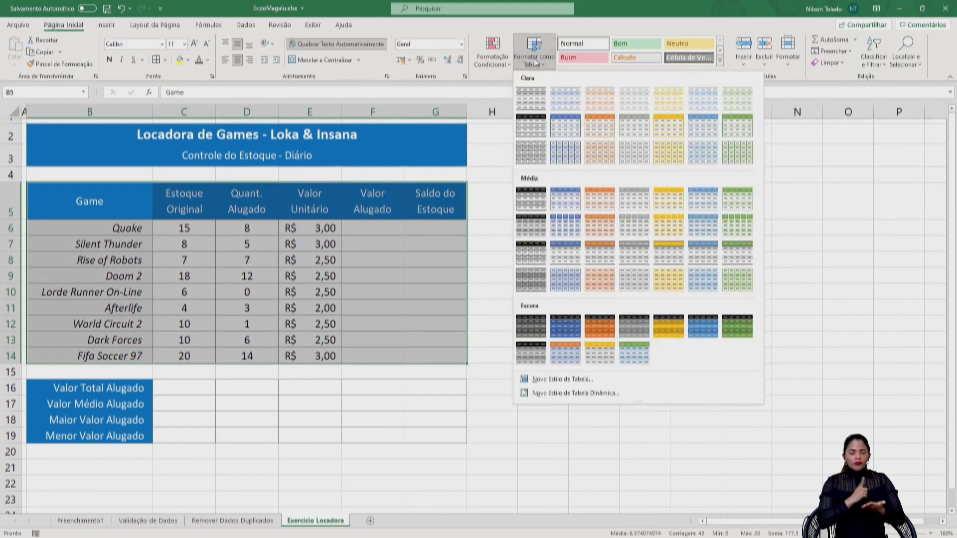
click(576, 195)
click(539, 263)
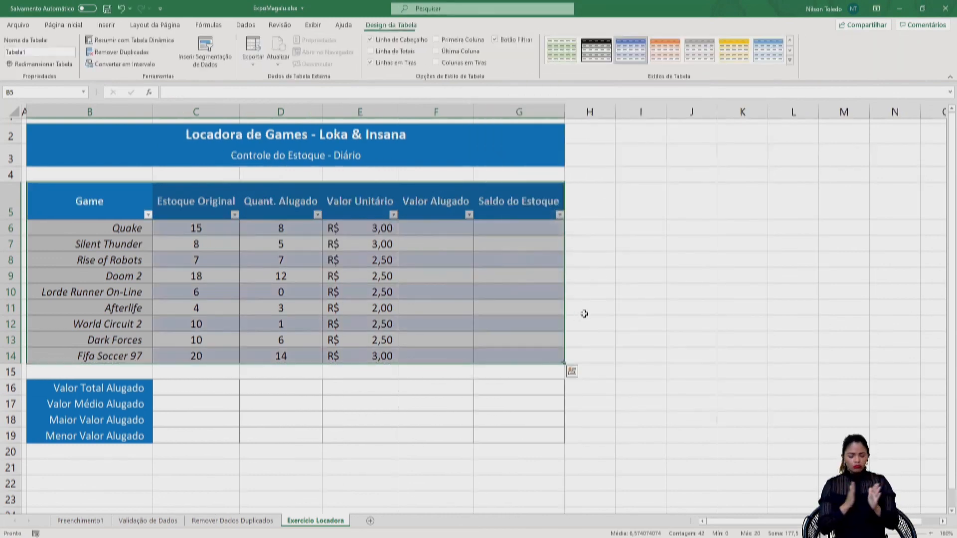
click(641, 308)
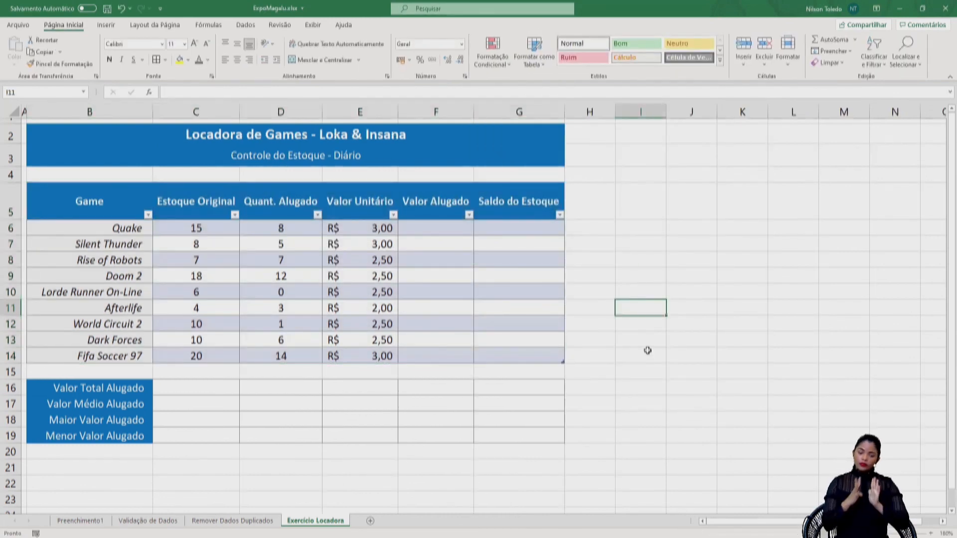
Enter =D6*E6 in F6 to calculate the table's Valor Alugado column.
click(461, 233)
text(=)
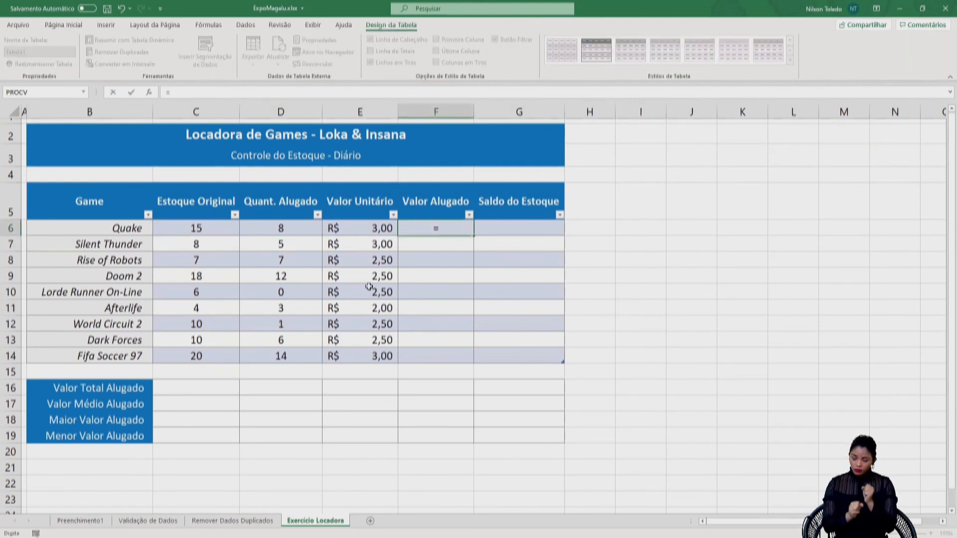
click(298, 231)
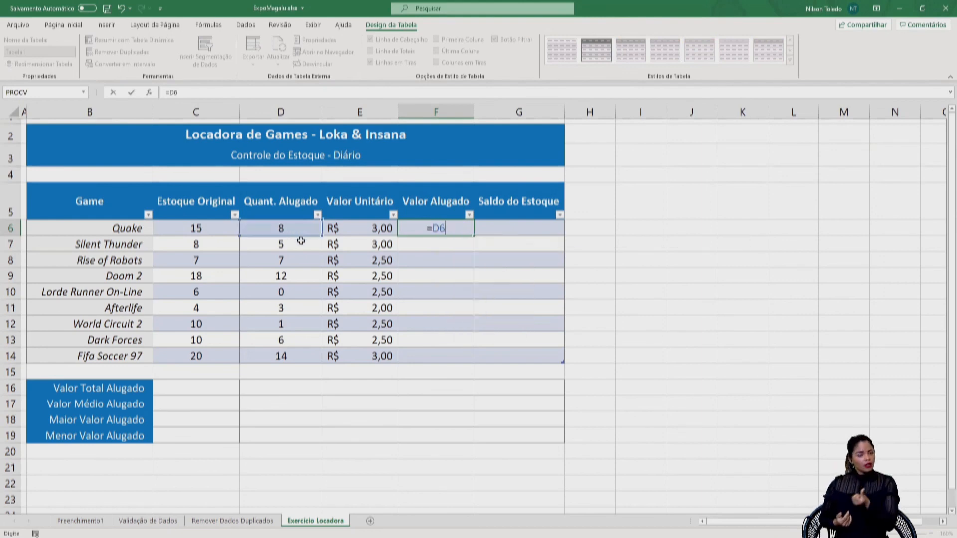
text(*)
click(375, 228)
key(Return)
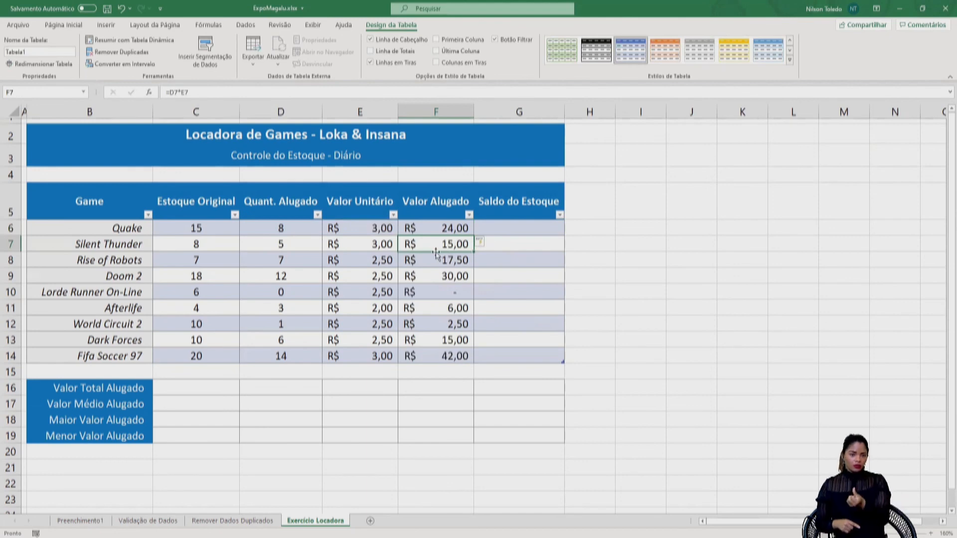
Enter =C6-D6 in G6 to calculate the table's Saldo do Estoque column.
click(500, 234)
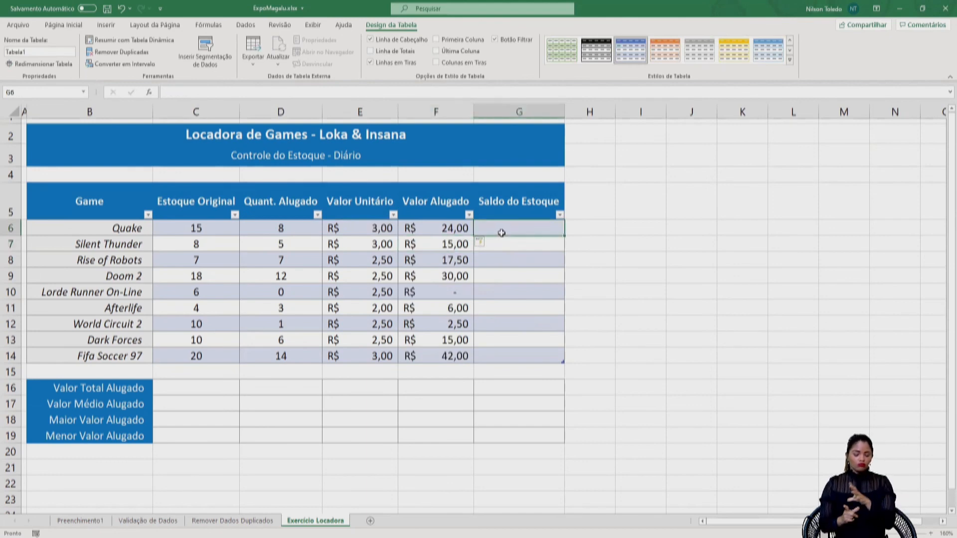
text(=)
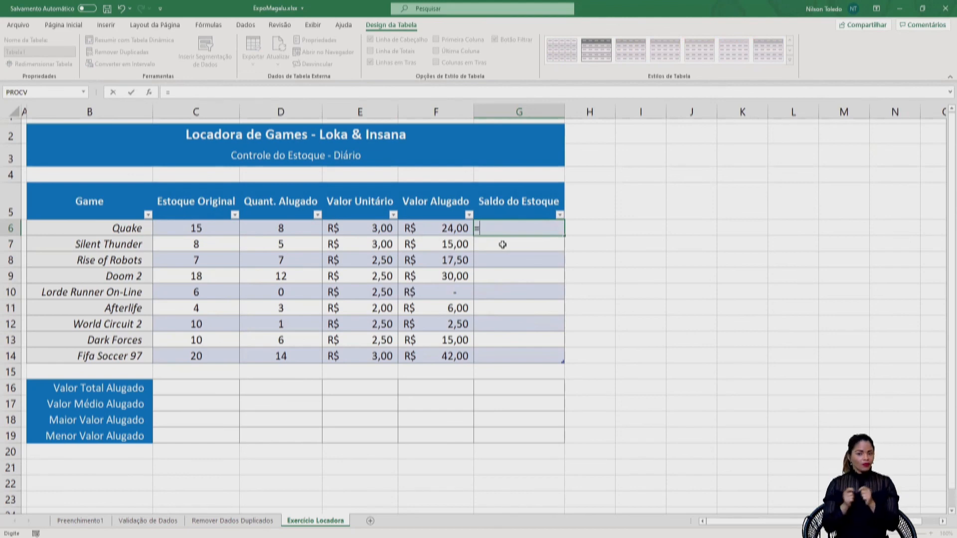
text(C6-)
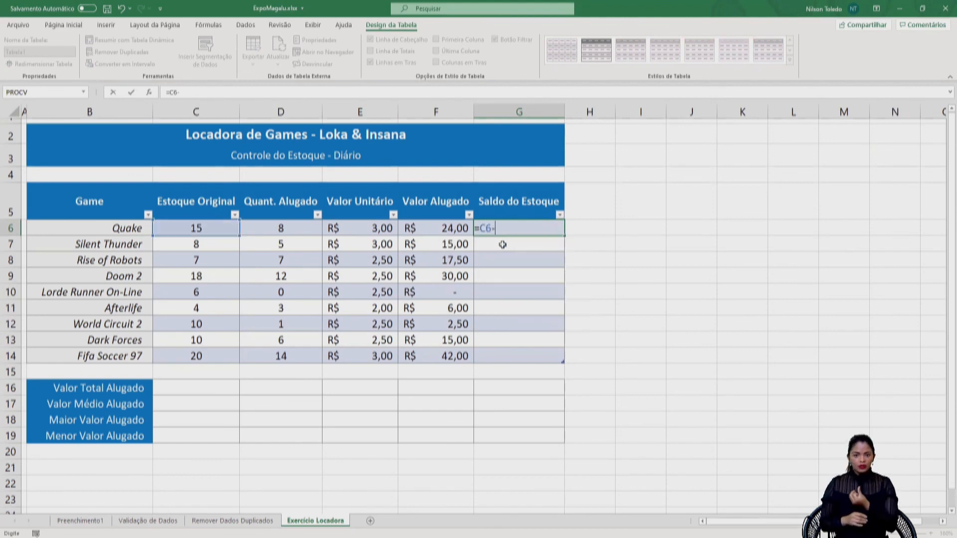
text(D6)
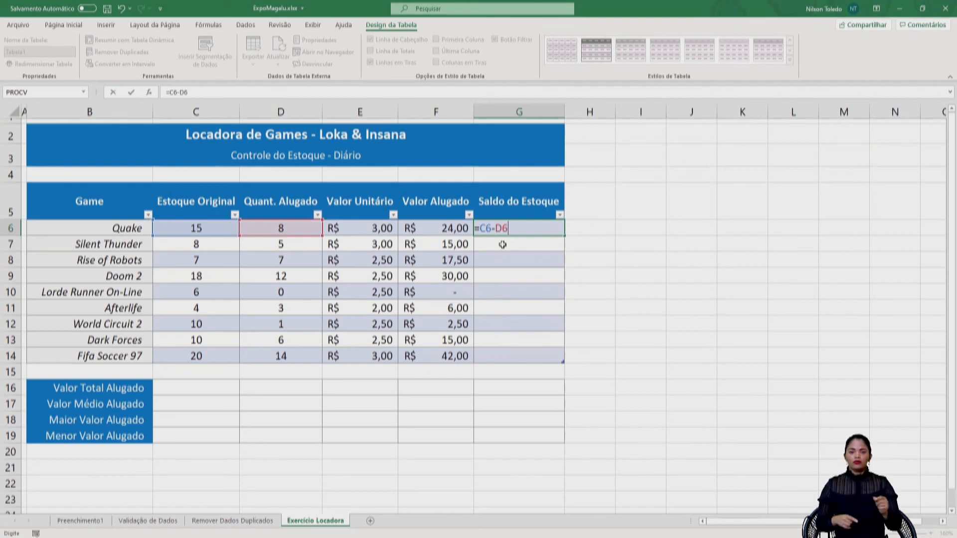
key(Return)
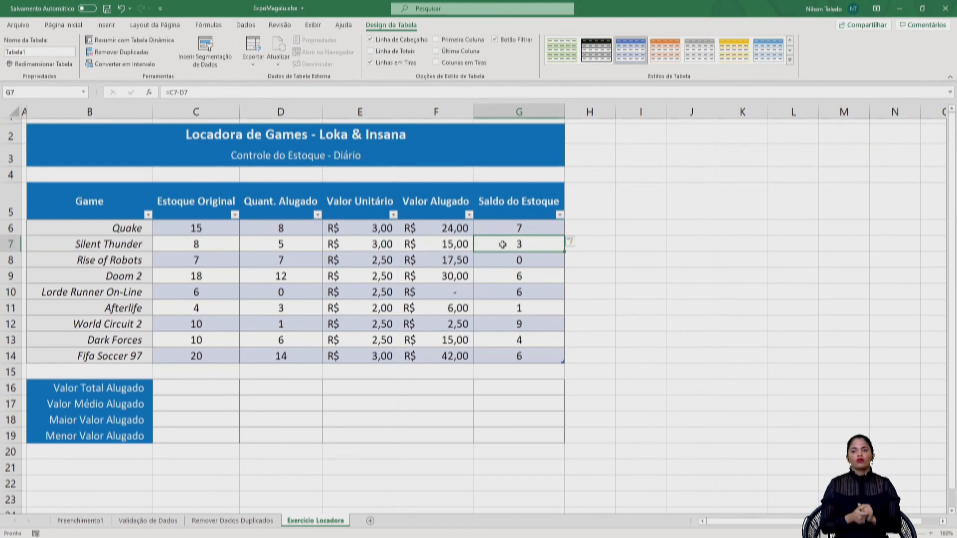
key(alt+Tab)
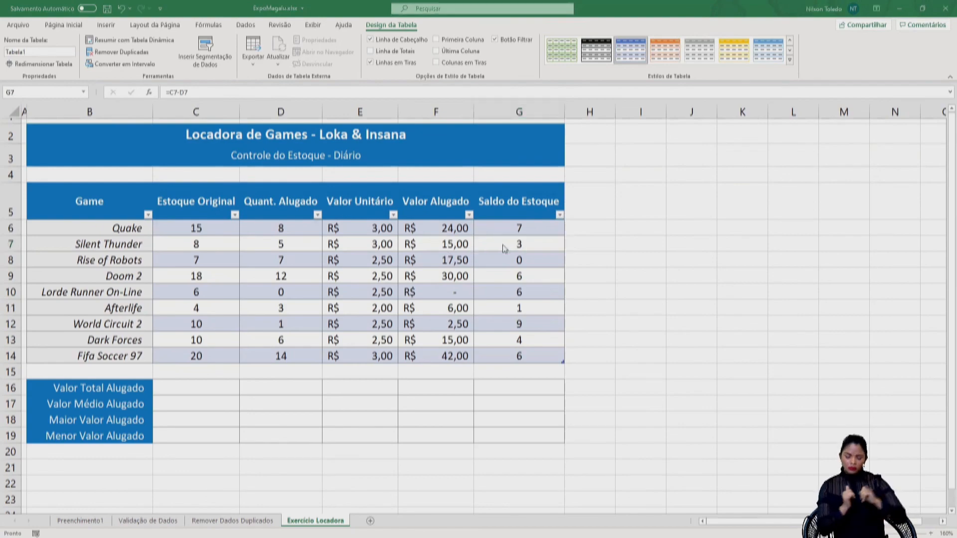